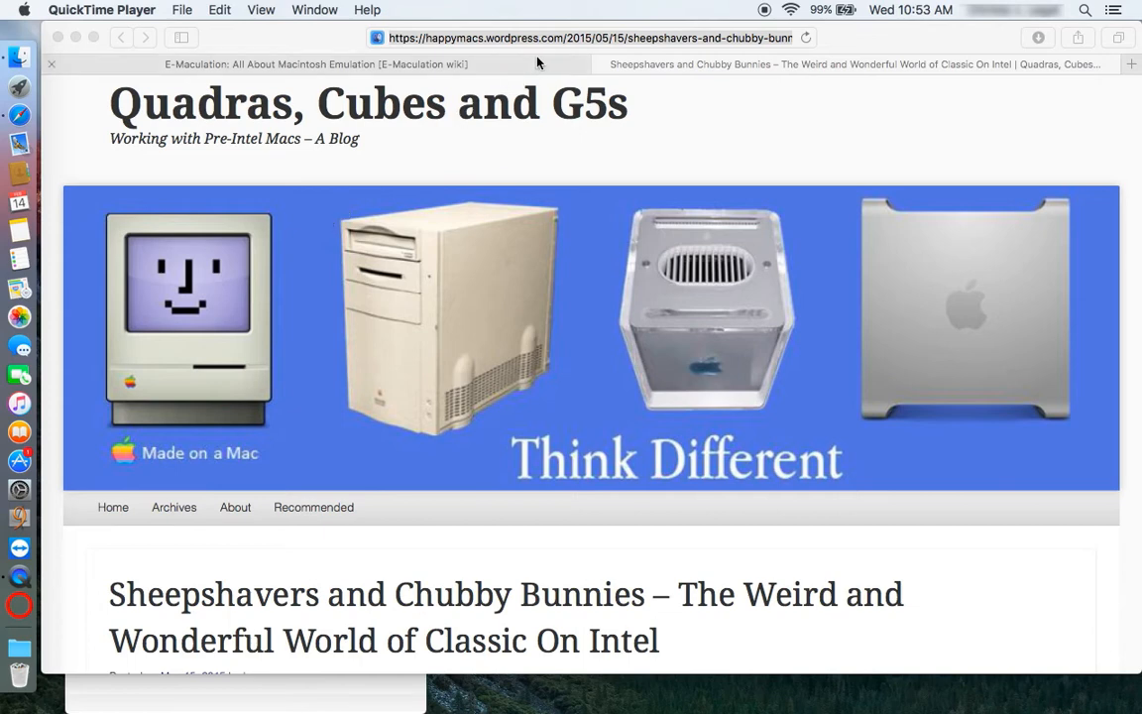
- Bring Safari forward and switch to the E-Maculation wiki tab
click(561, 39)
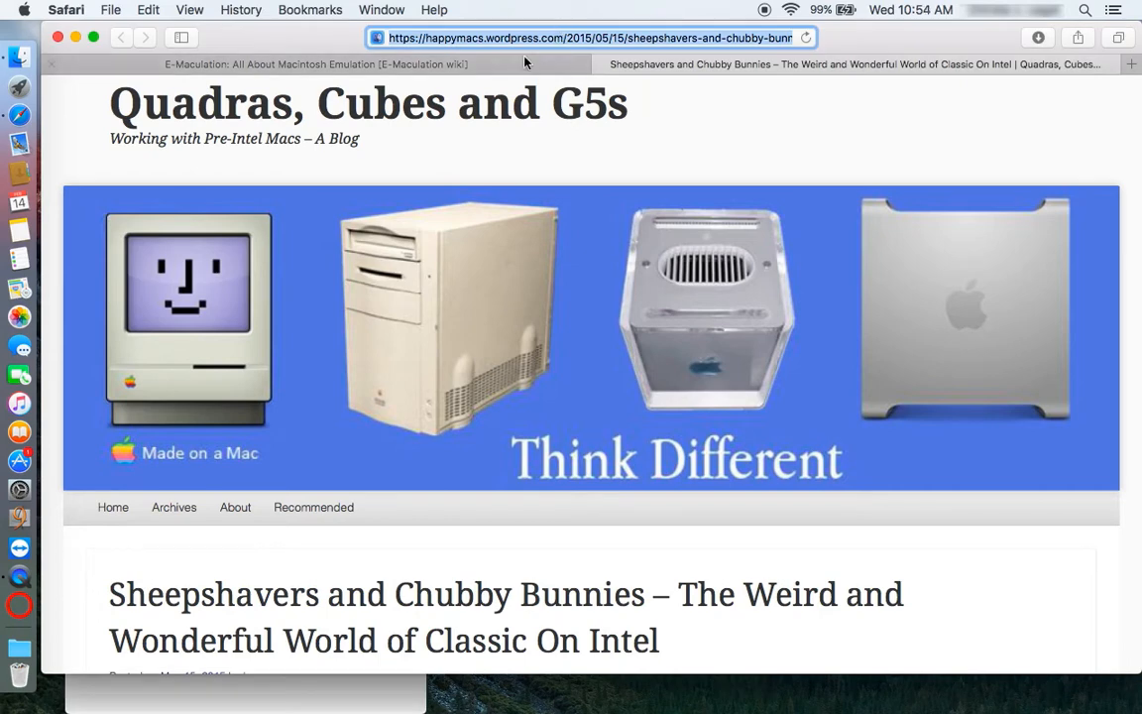
click(500, 66)
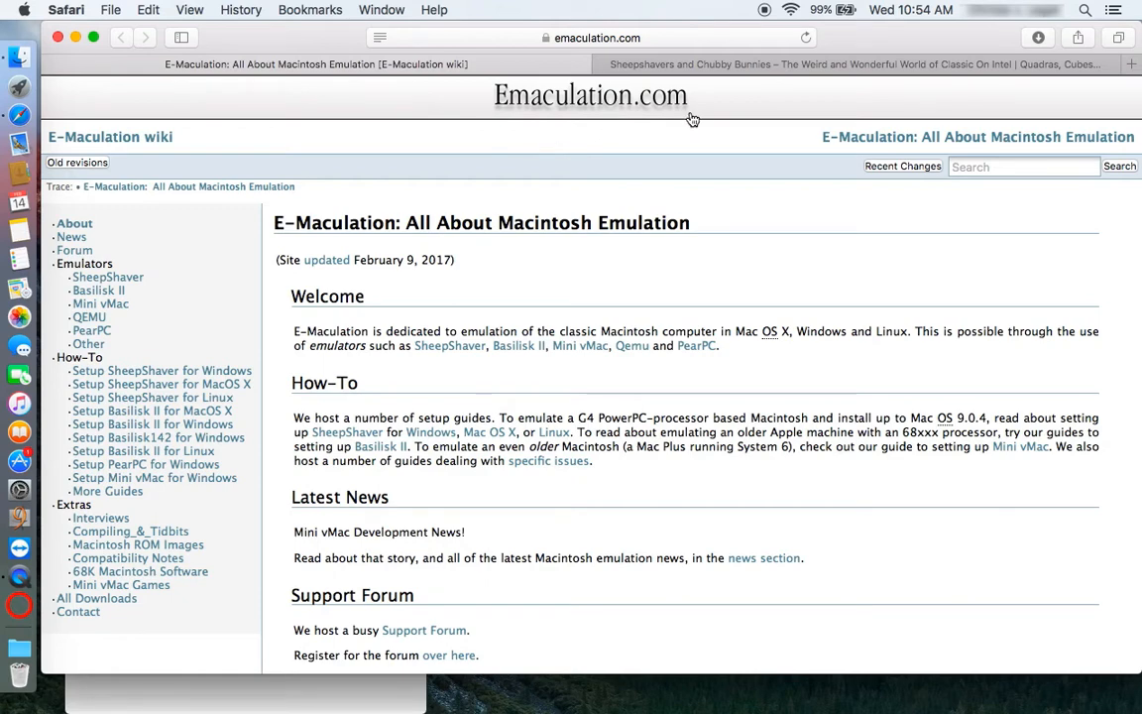
- Switch back to the 'Sheepshavers and Chubby Bunnies' blog post tab
click(790, 67)
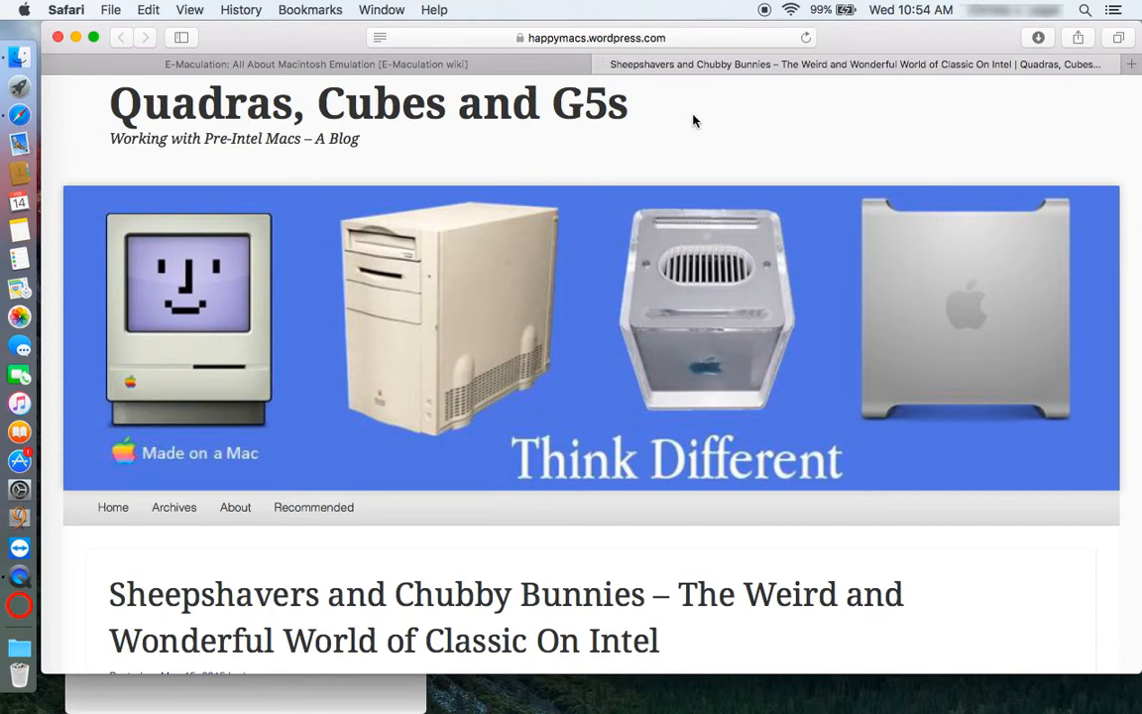
- Reveal the post's full web address, then scroll to the article's resolution and legality section
click(646, 37)
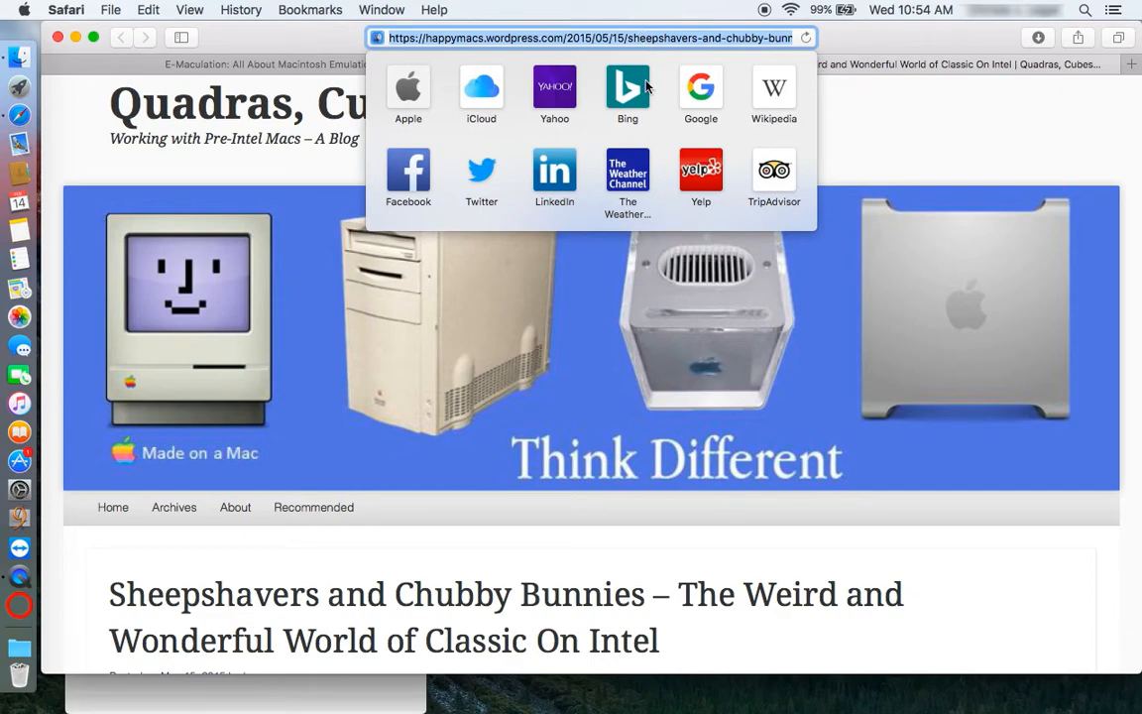
click(918, 563)
scroll(917, 562, down, 10)
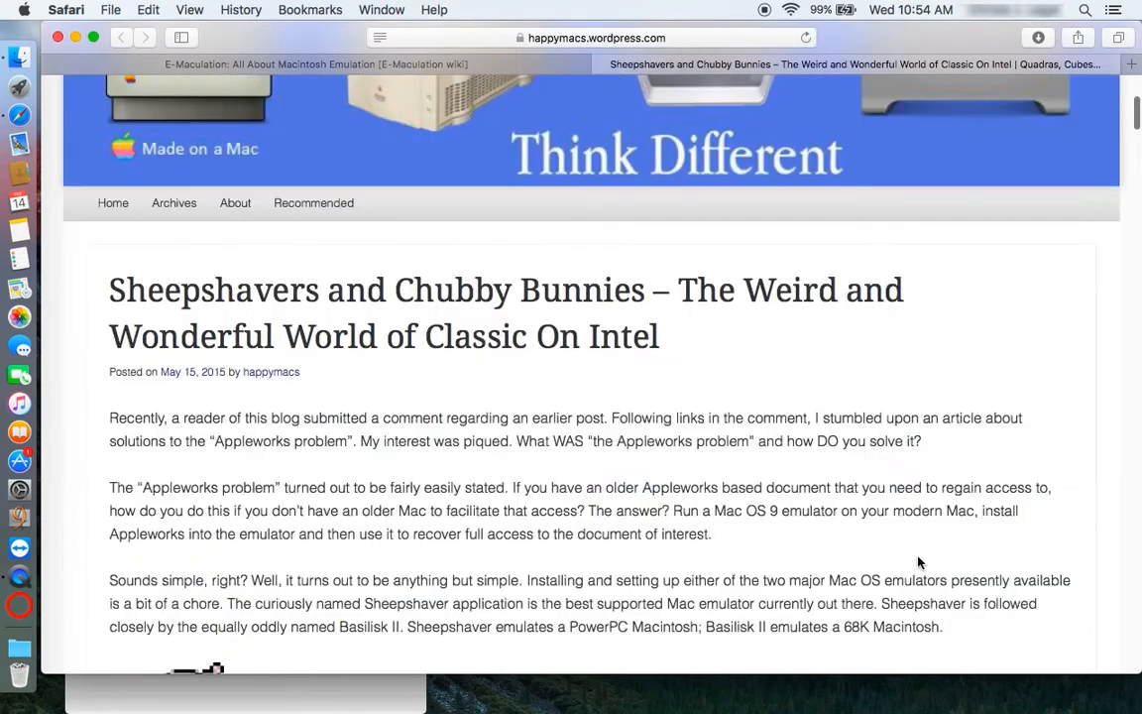
scroll(918, 563, down, 15)
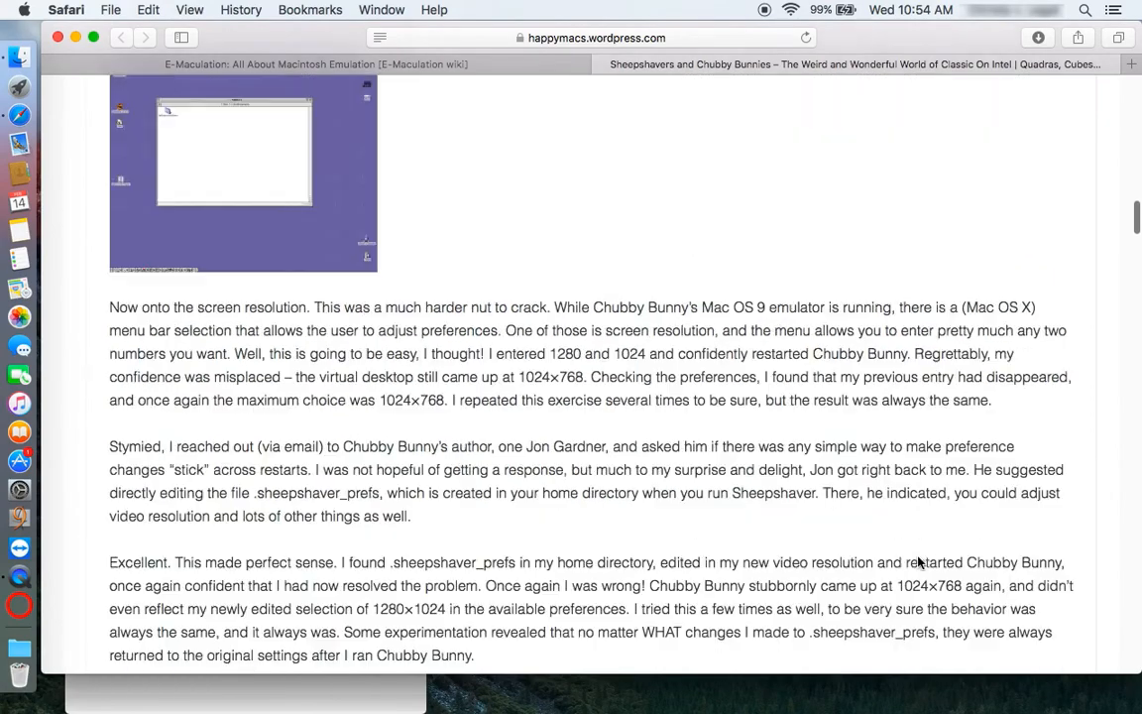
scroll(918, 563, down, 15)
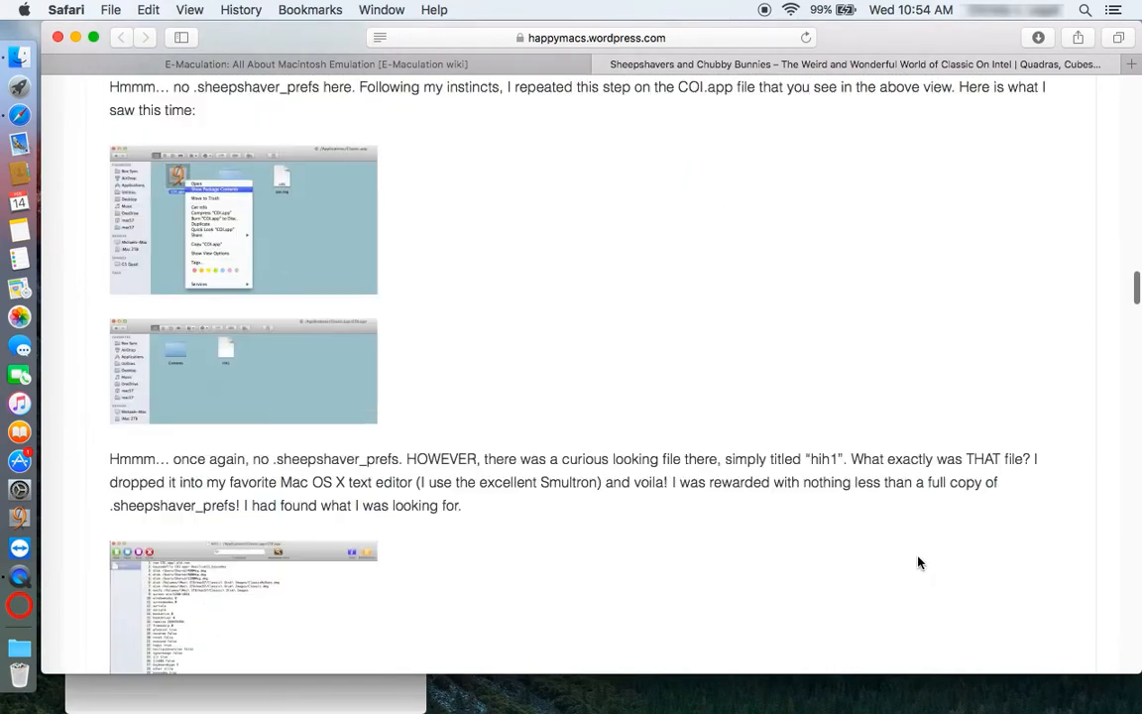
scroll(918, 563, down, 6)
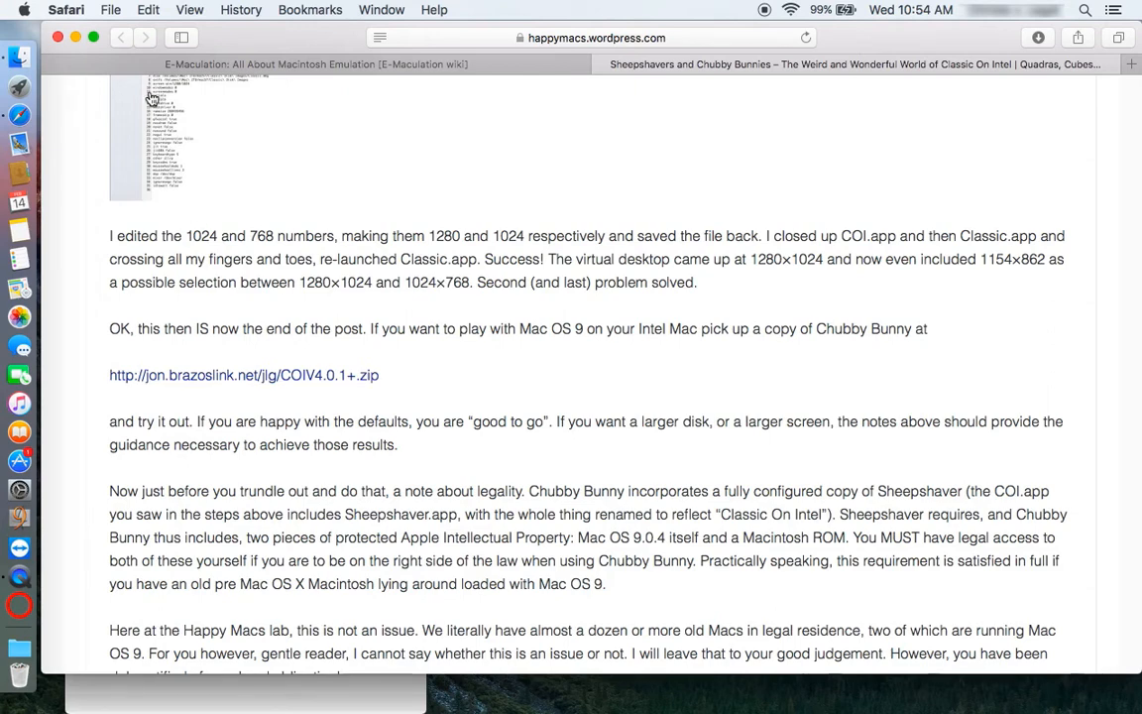
- Minimize Safari and inspect the COIV4.0.1+ folder in Downloads, selecting Classic.app
click(77, 38)
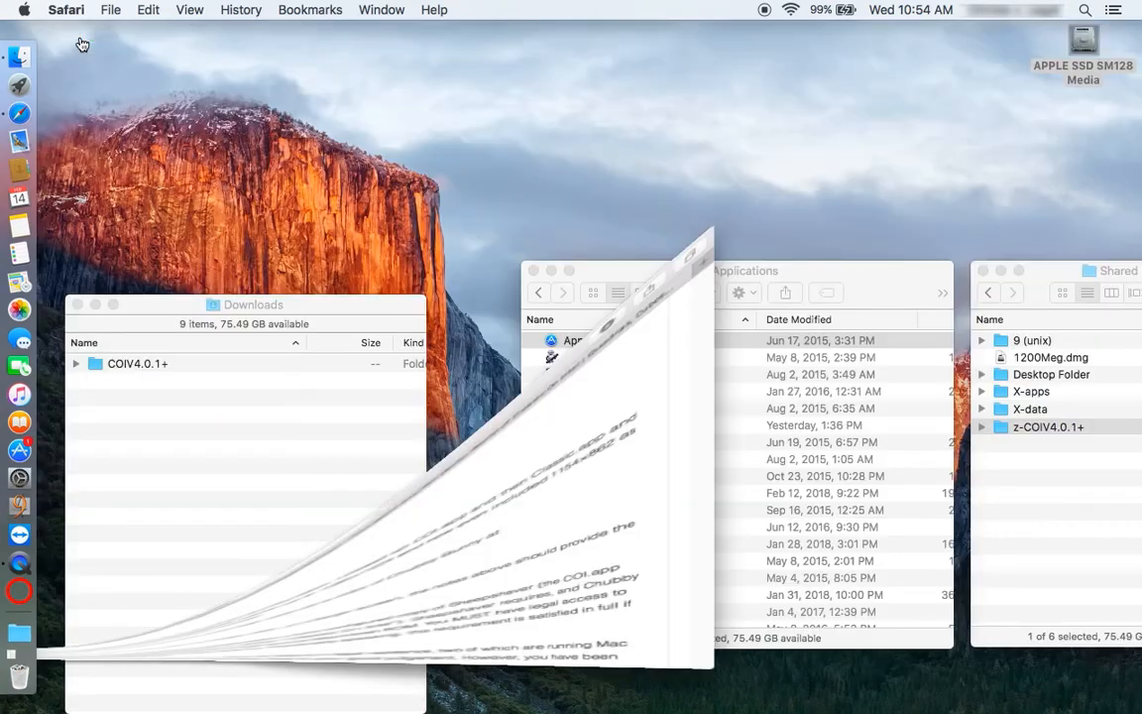
click(151, 307)
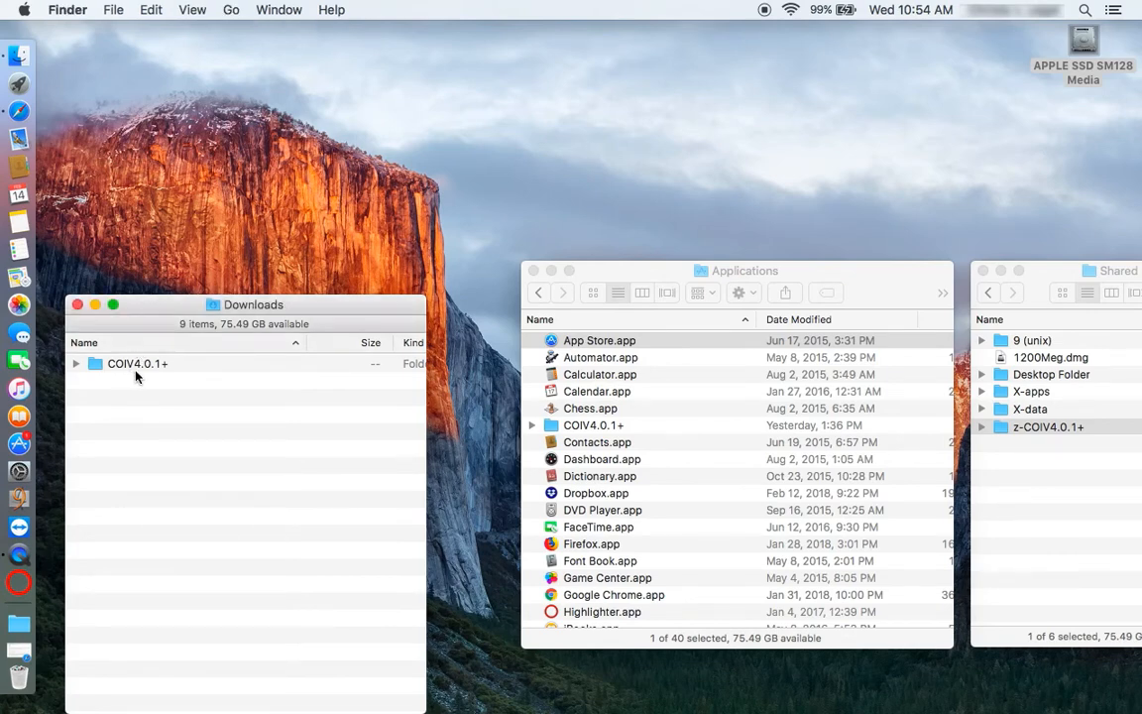
click(76, 365)
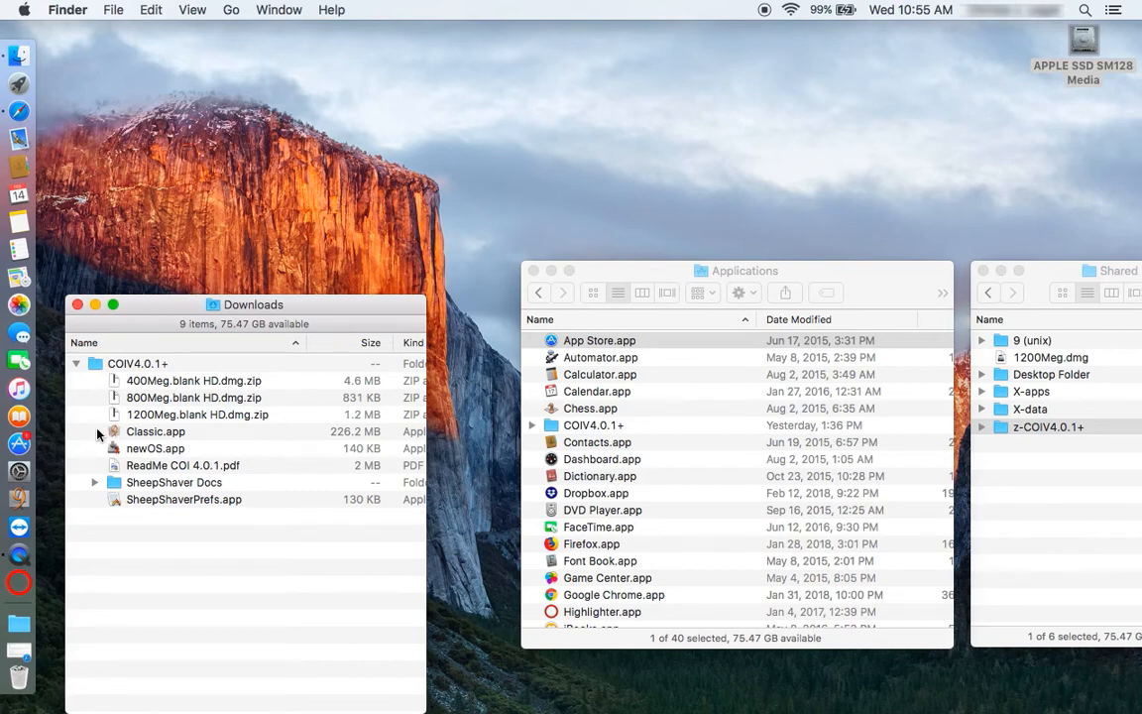
click(201, 436)
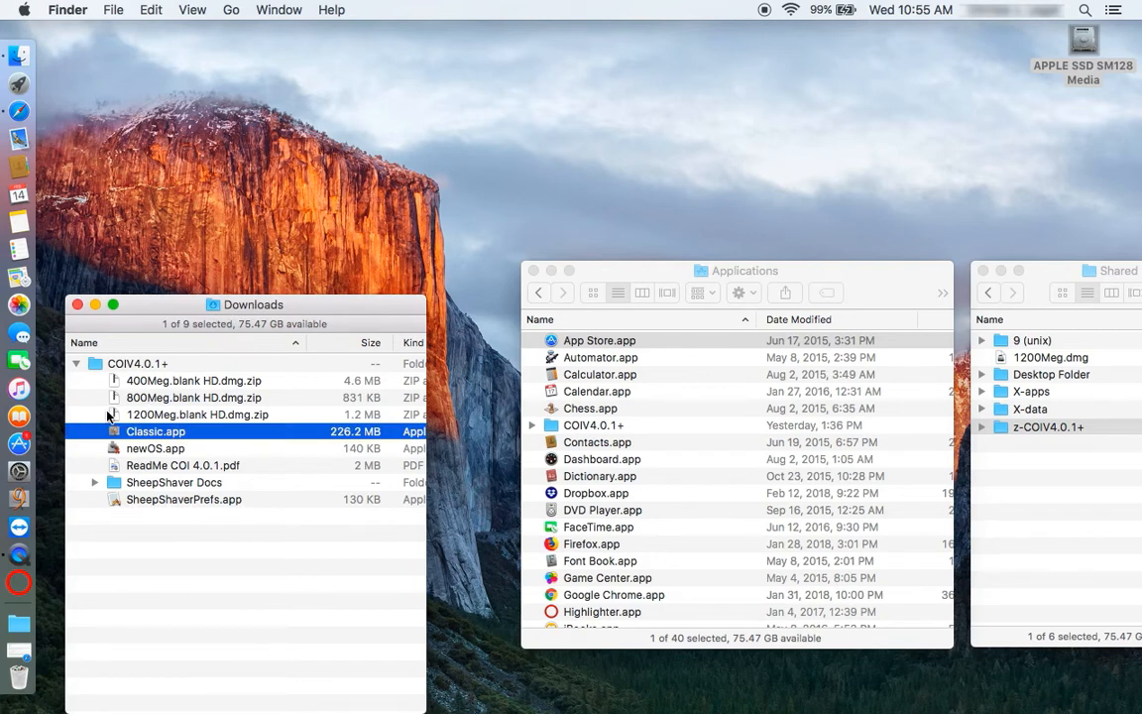
click(77, 363)
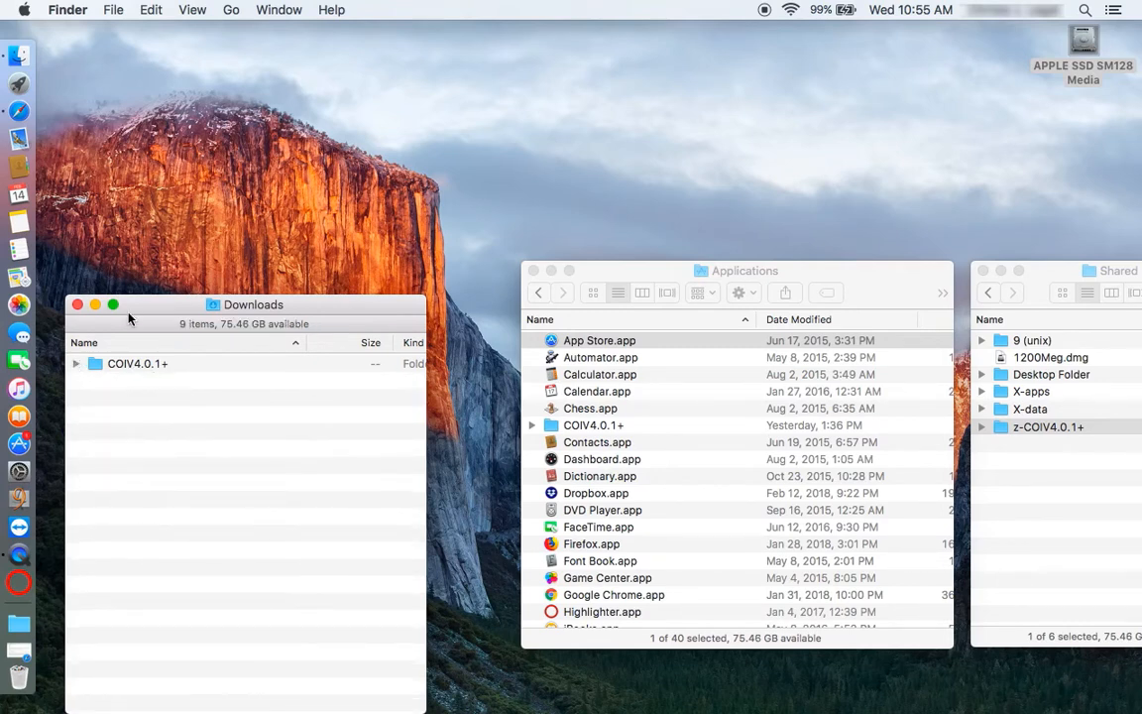
- Check the Applications folder's path and expand its COIV4.0.1+ folder
click(637, 276)
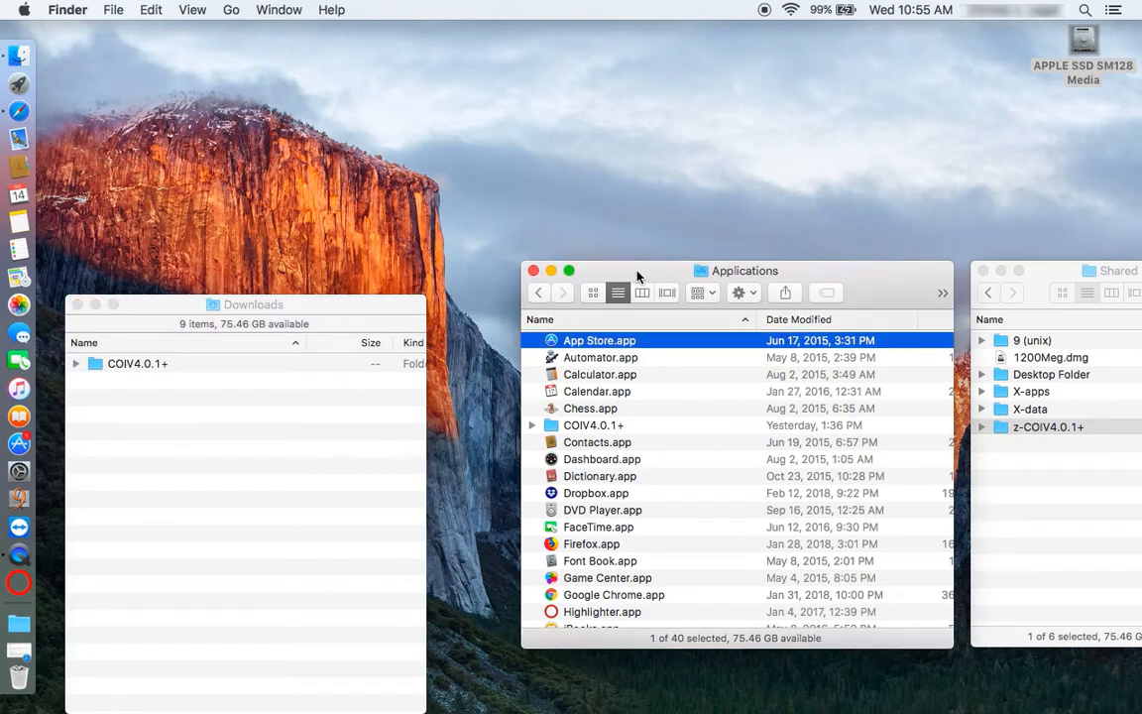
super+click(716, 276)
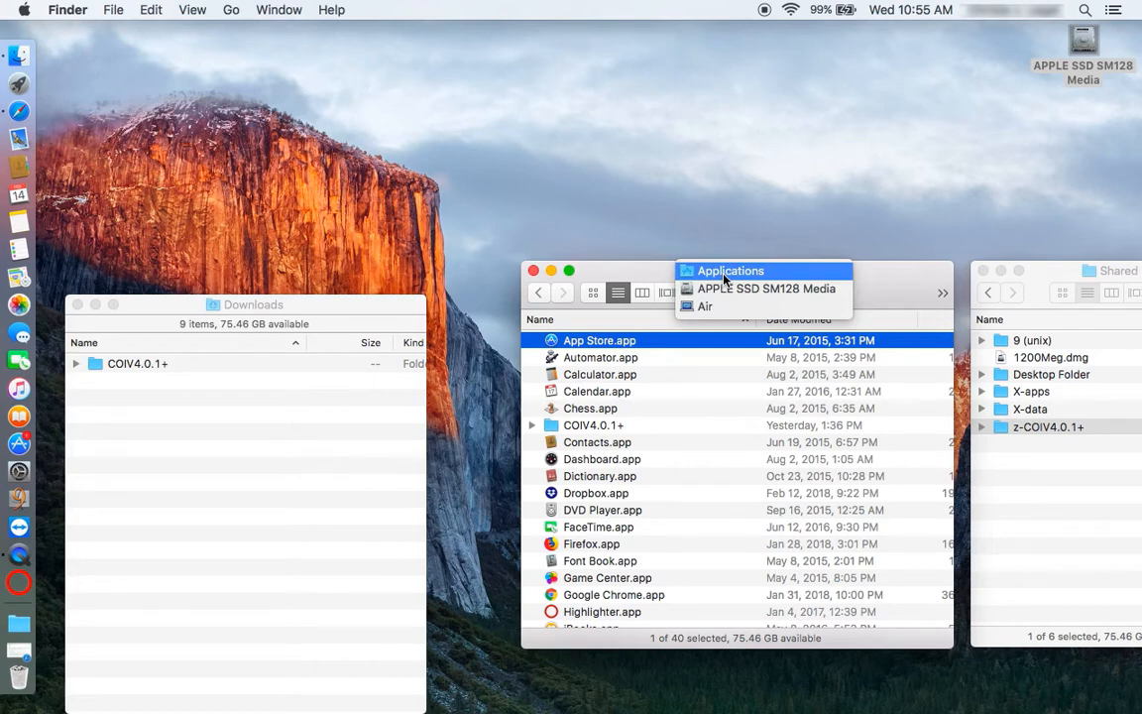
click(725, 277)
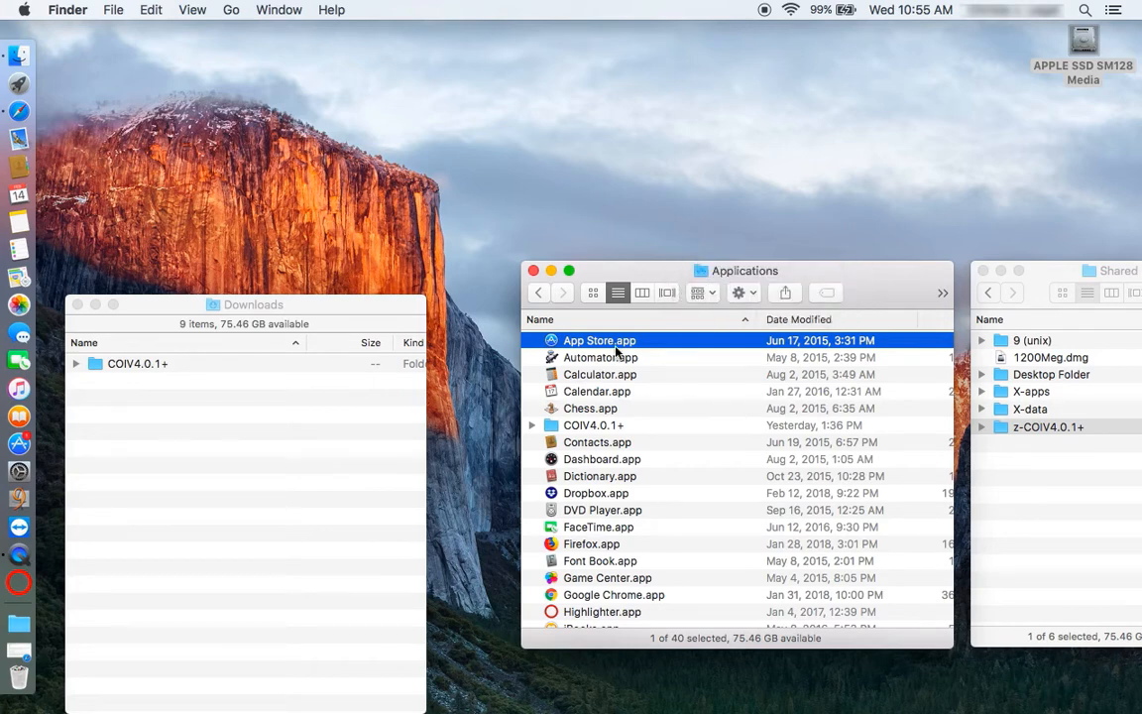
click(532, 426)
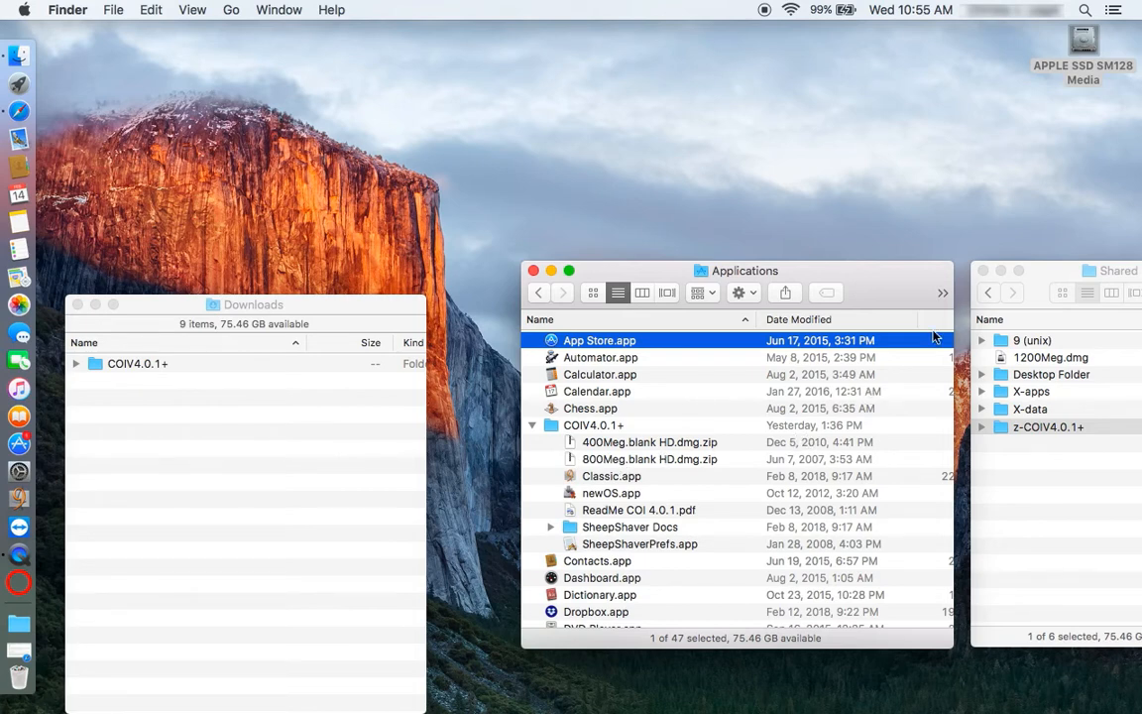
- Check the Shared folder's path and z-COIV4.0.1+ folder, then select Classic.app in Applications
click(1054, 271)
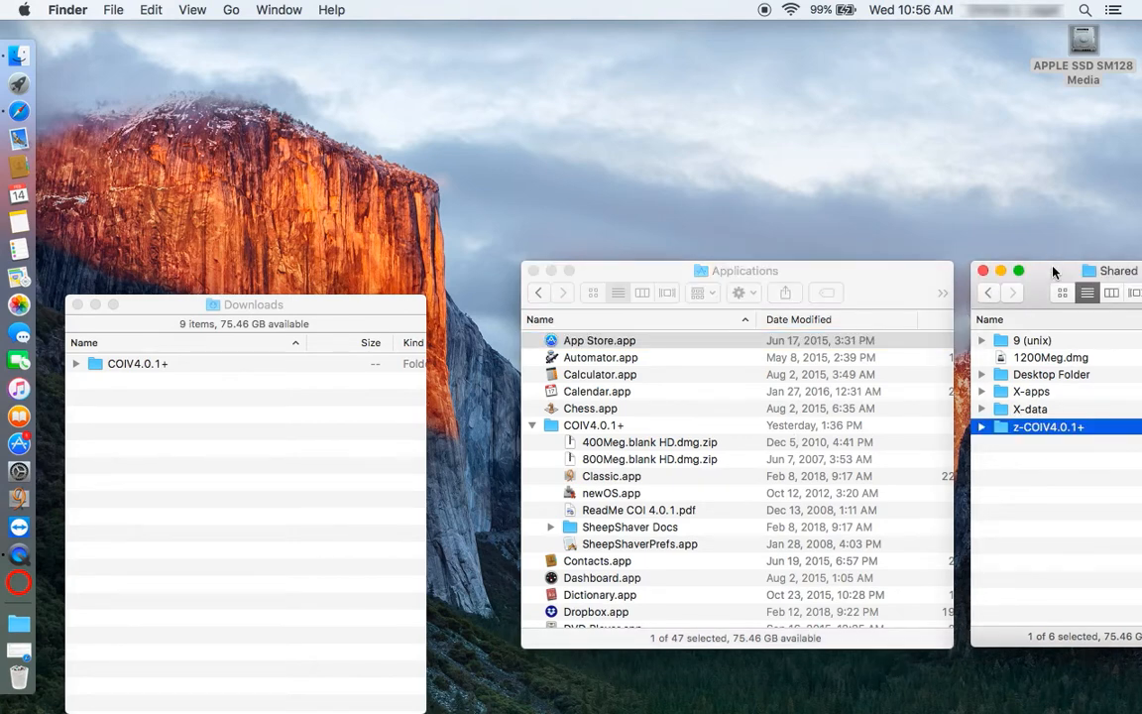
super+click(1103, 272)
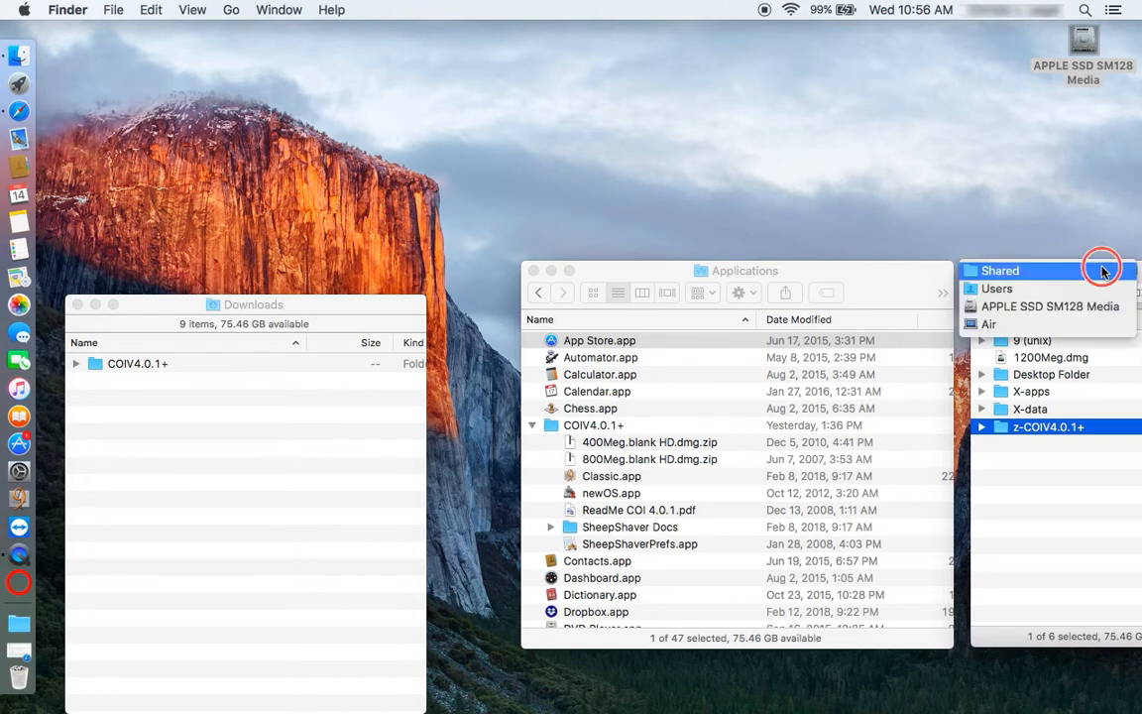
click(1047, 273)
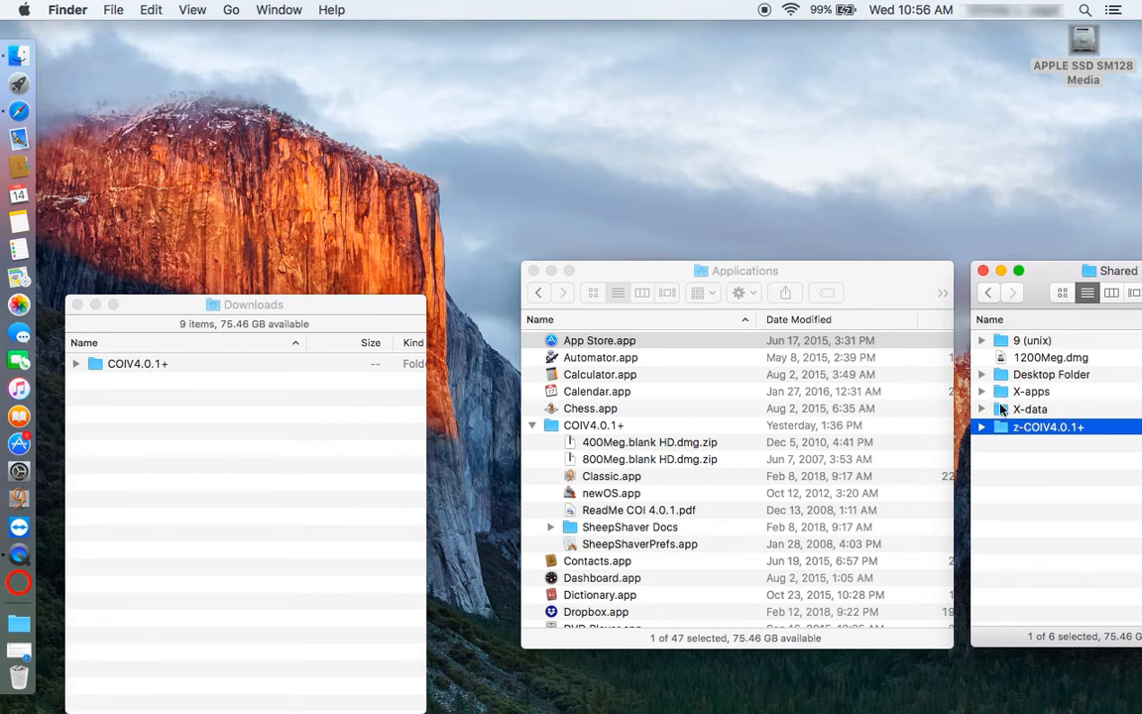
click(1005, 446)
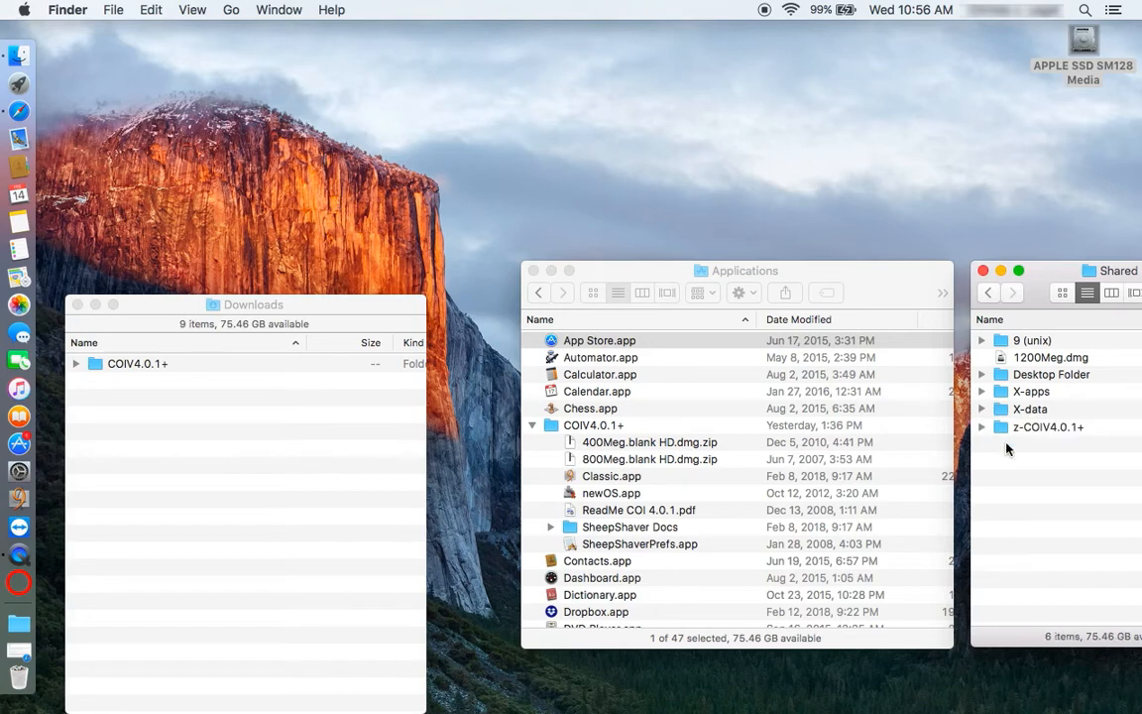
click(1002, 433)
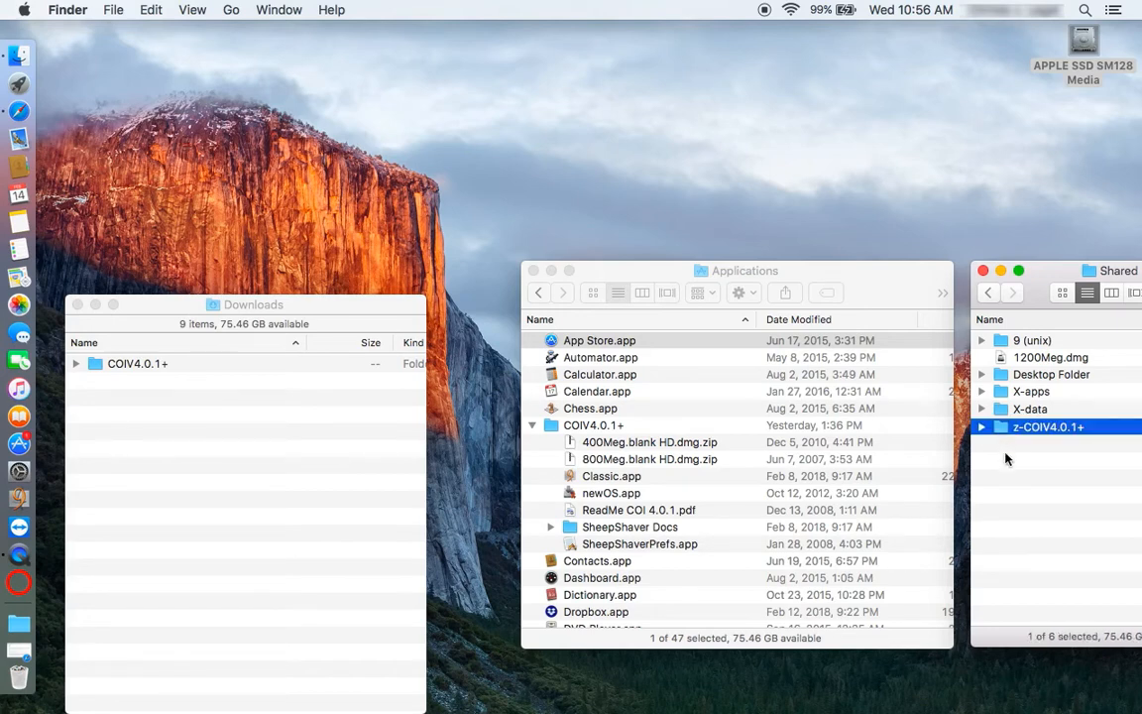
click(1005, 457)
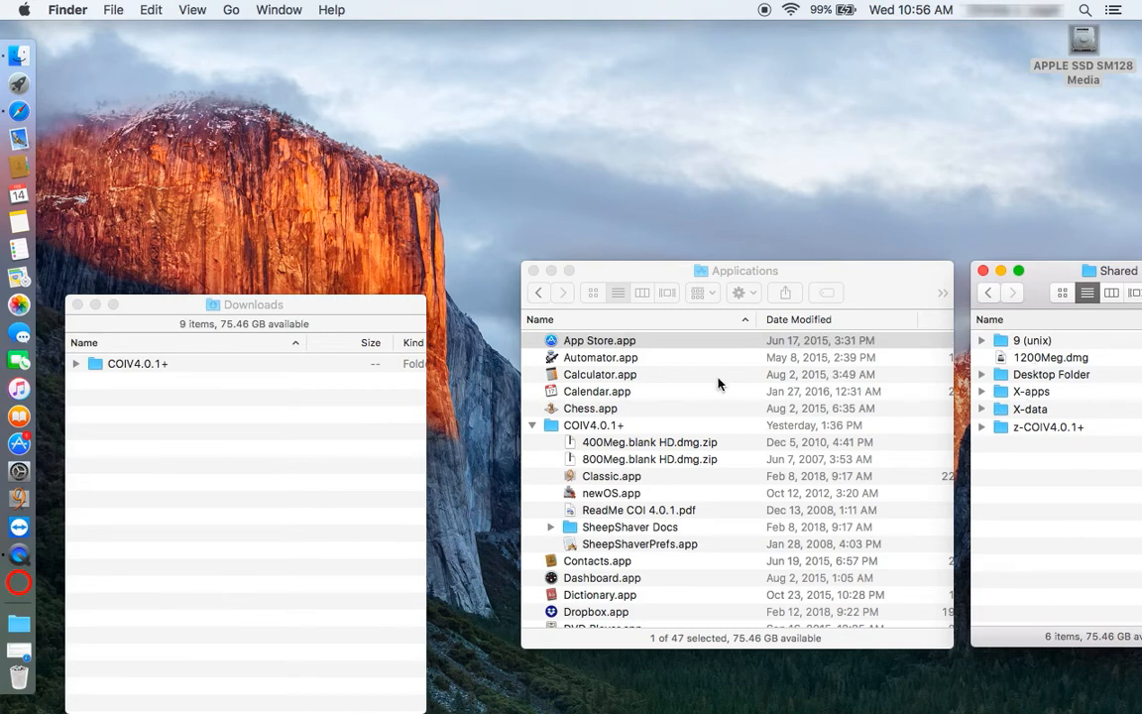
click(657, 476)
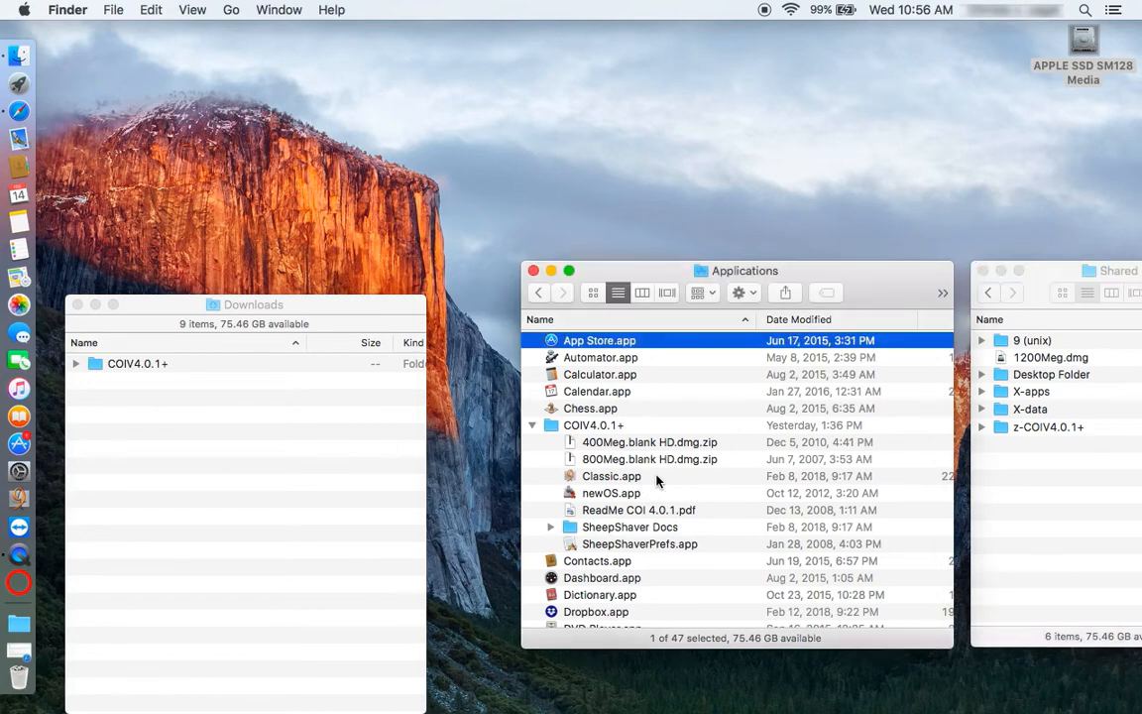
click(572, 478)
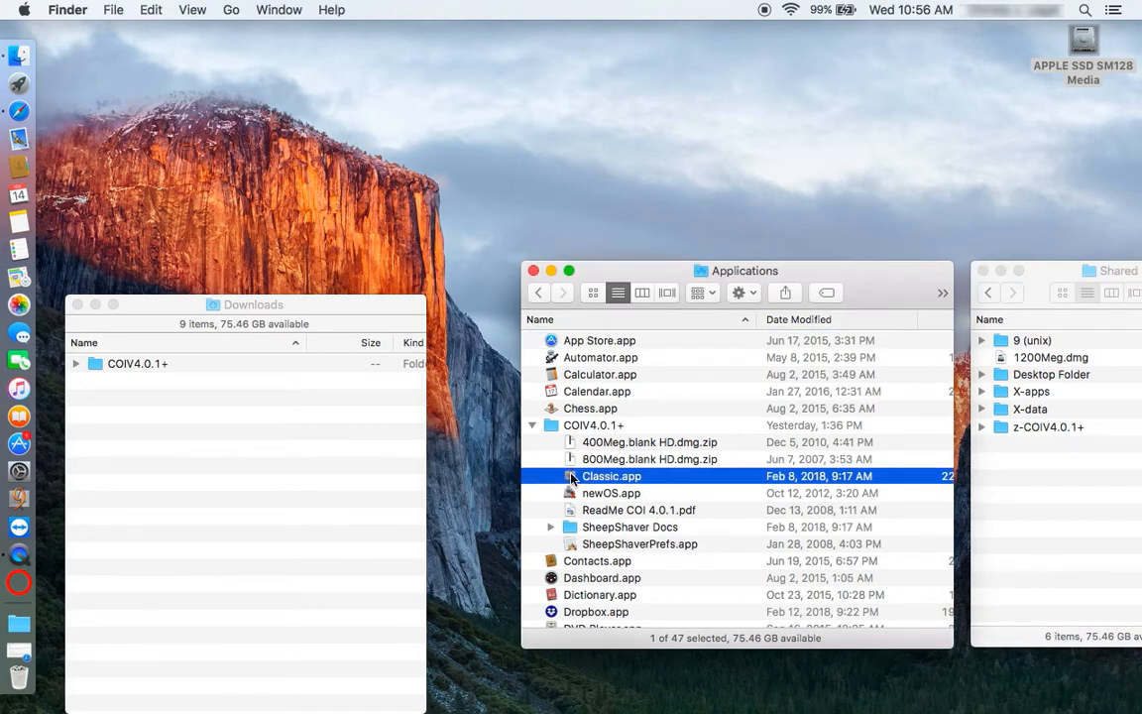
- Launch Classic.app to boot Mac OS 9 and shift the SheepShaver window left
double_click(572, 479)
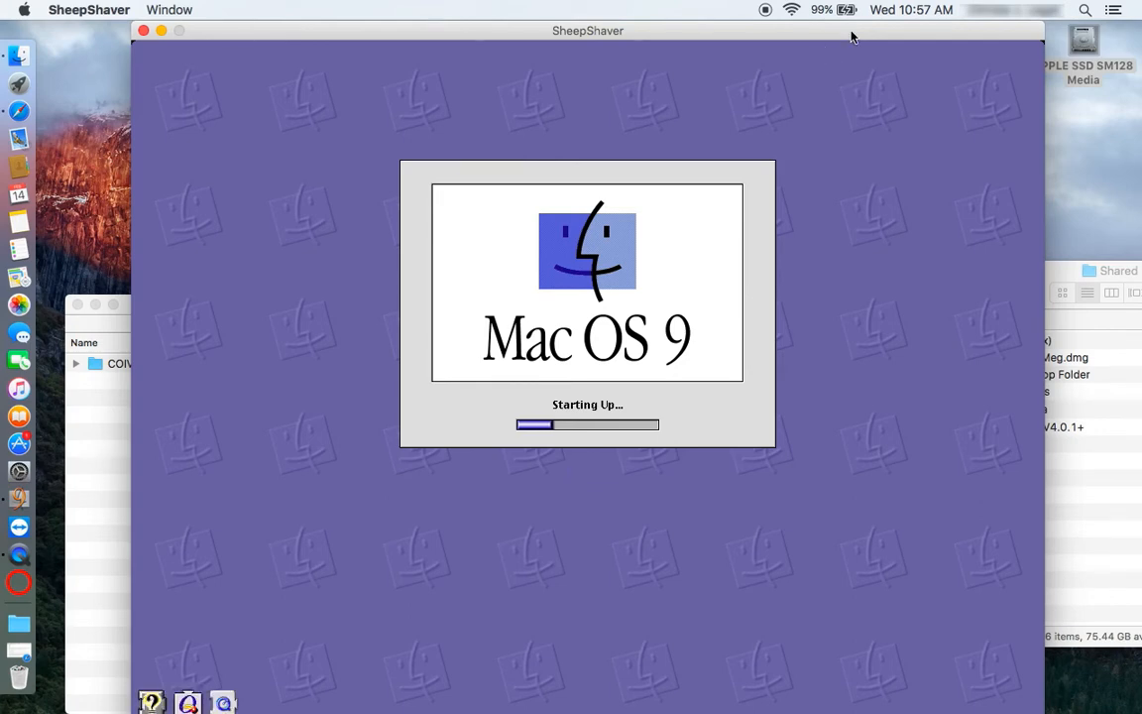
drag(850, 37, 758, 8)
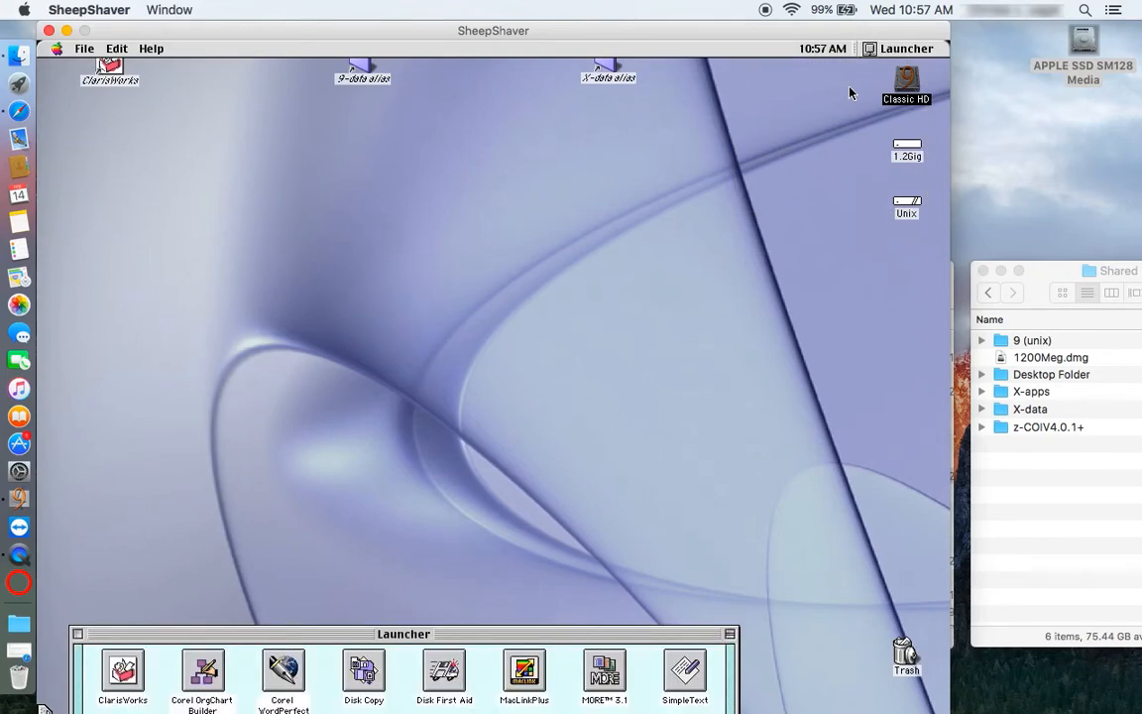
- Open the Applications folder on Classic HD and close the Classic HD window
double_click(902, 88)
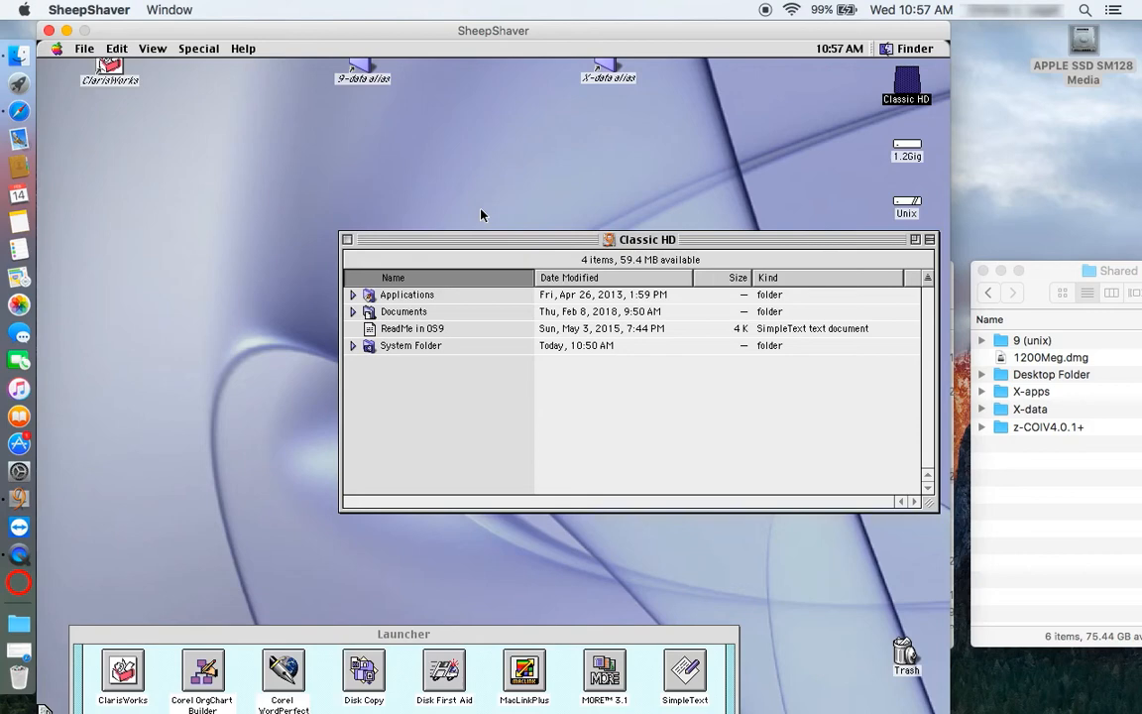
click(372, 297)
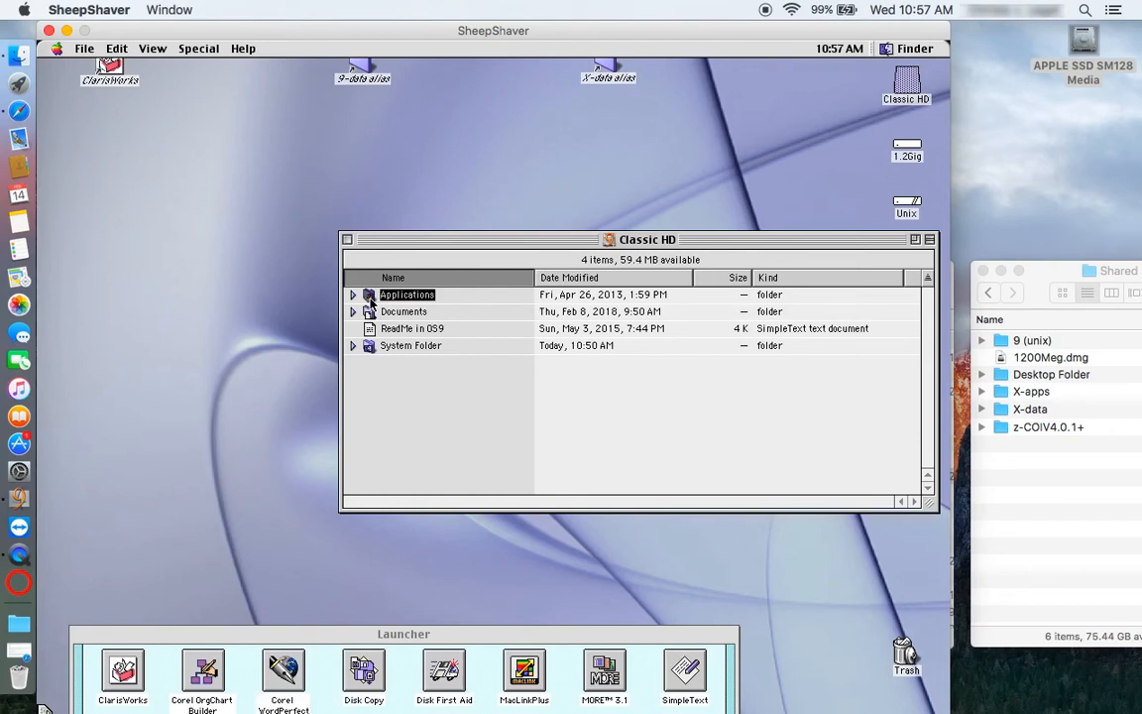
double_click(372, 297)
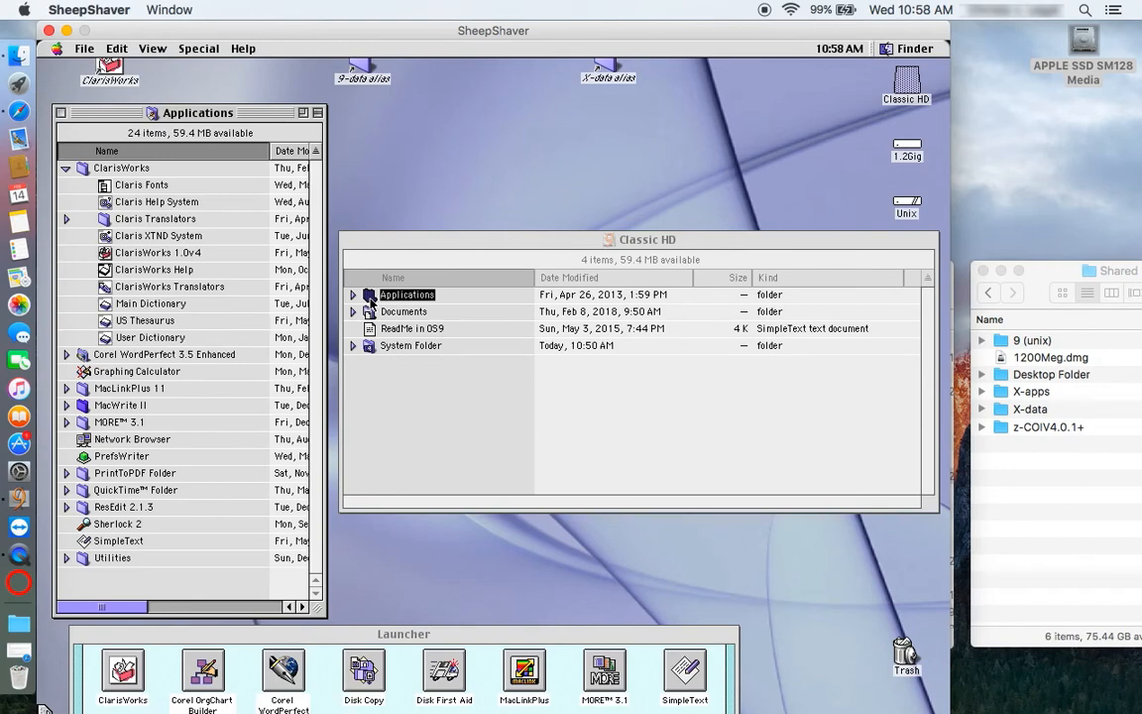
click(349, 245)
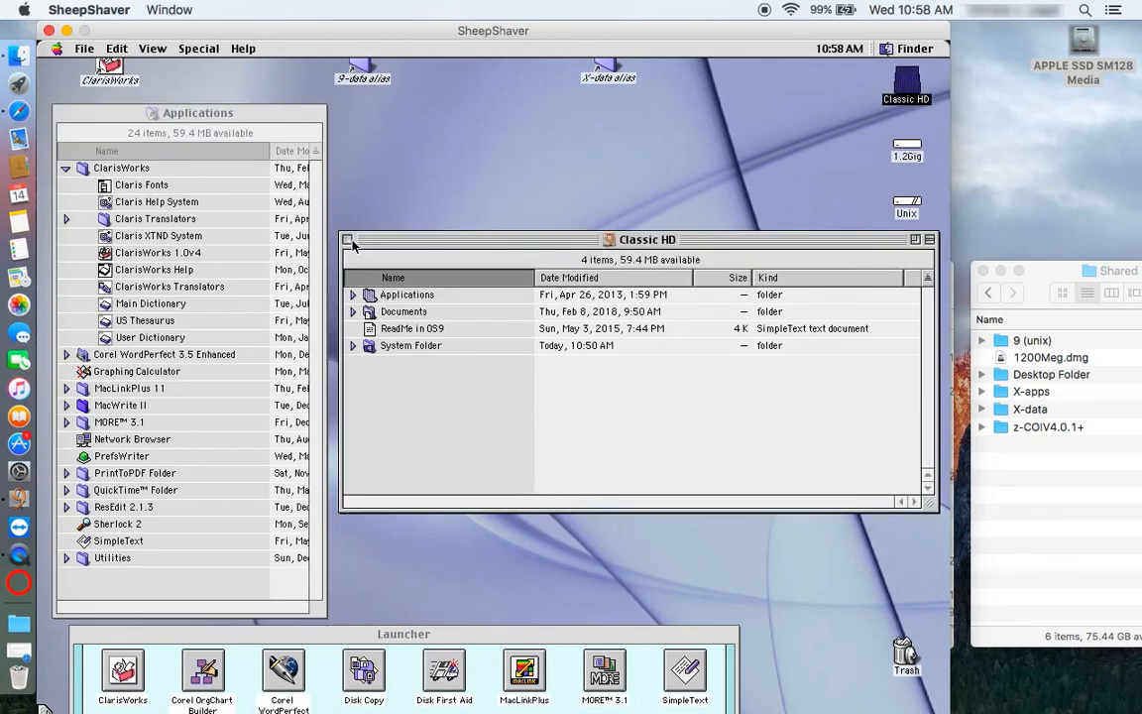
click(348, 239)
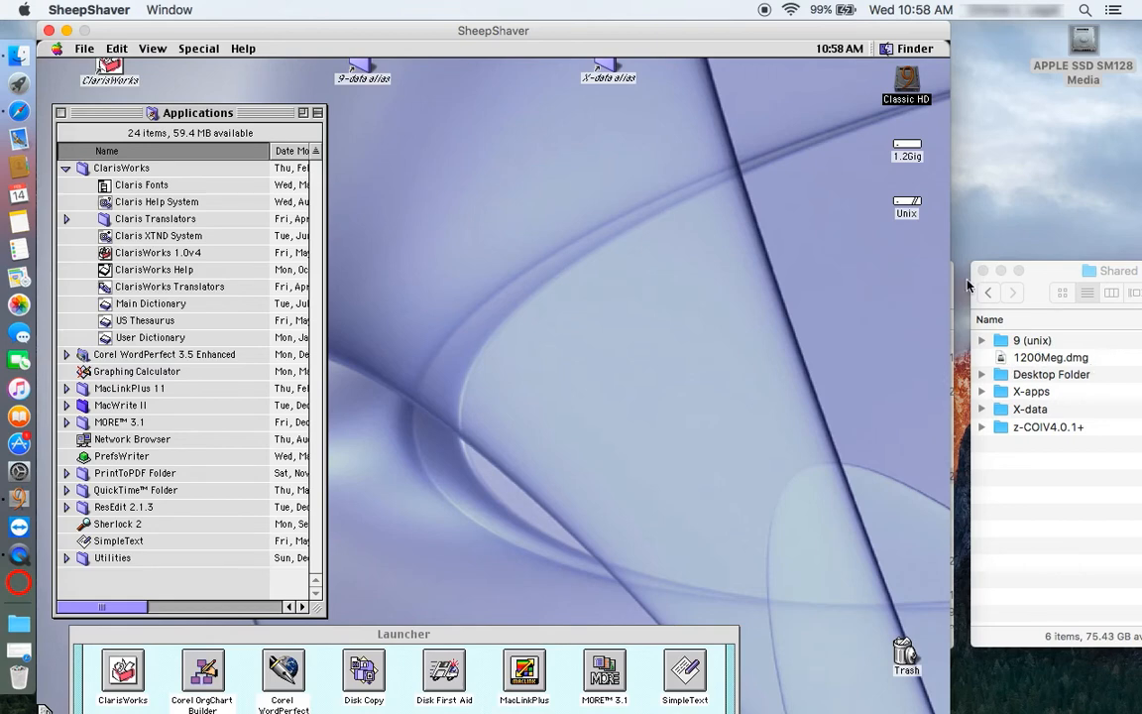
- Open the 1.2Gig disk and its 9-data folder
click(882, 163)
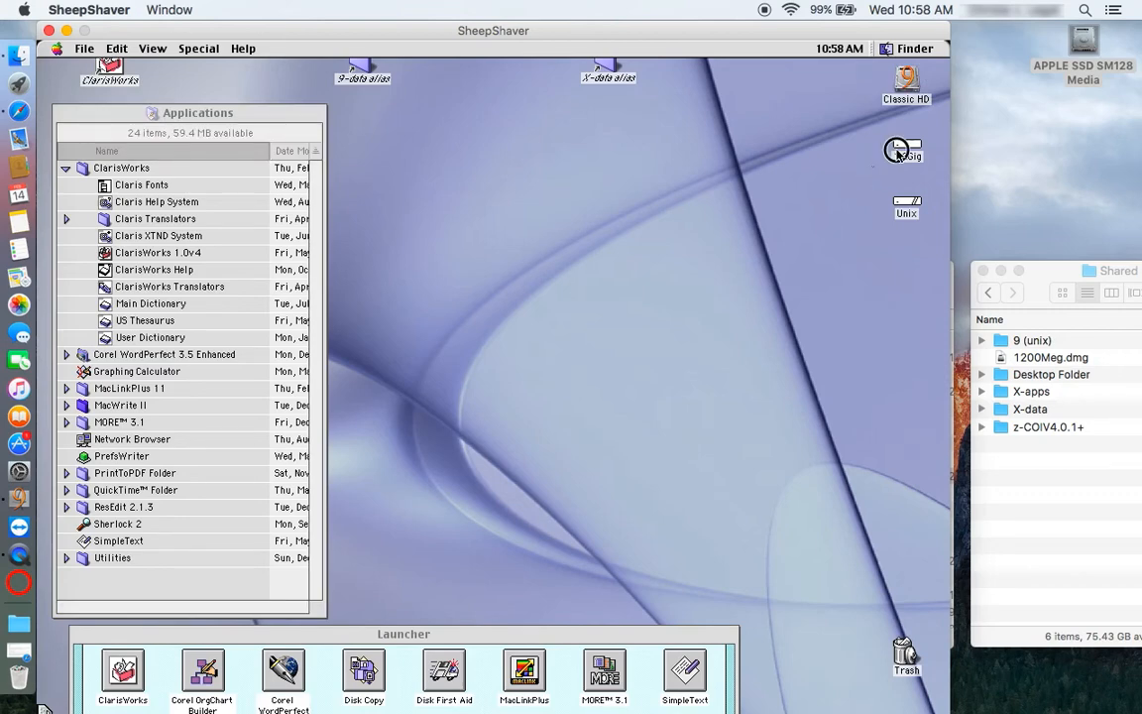
click(906, 149)
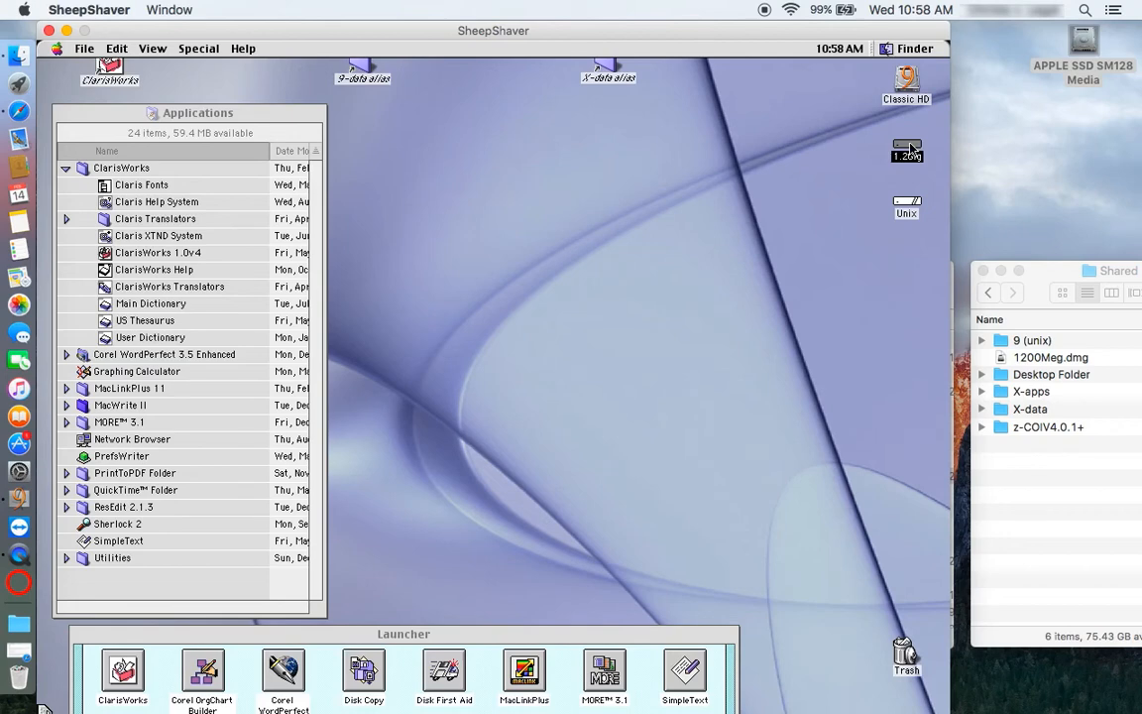
double_click(909, 146)
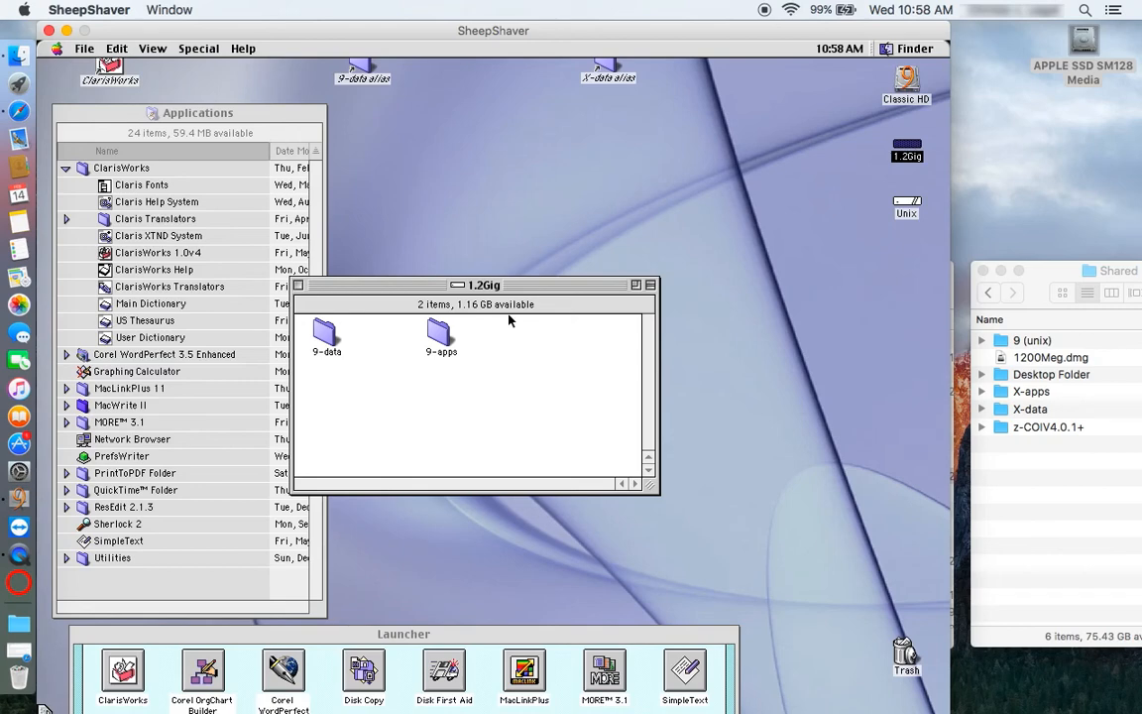
double_click(324, 337)
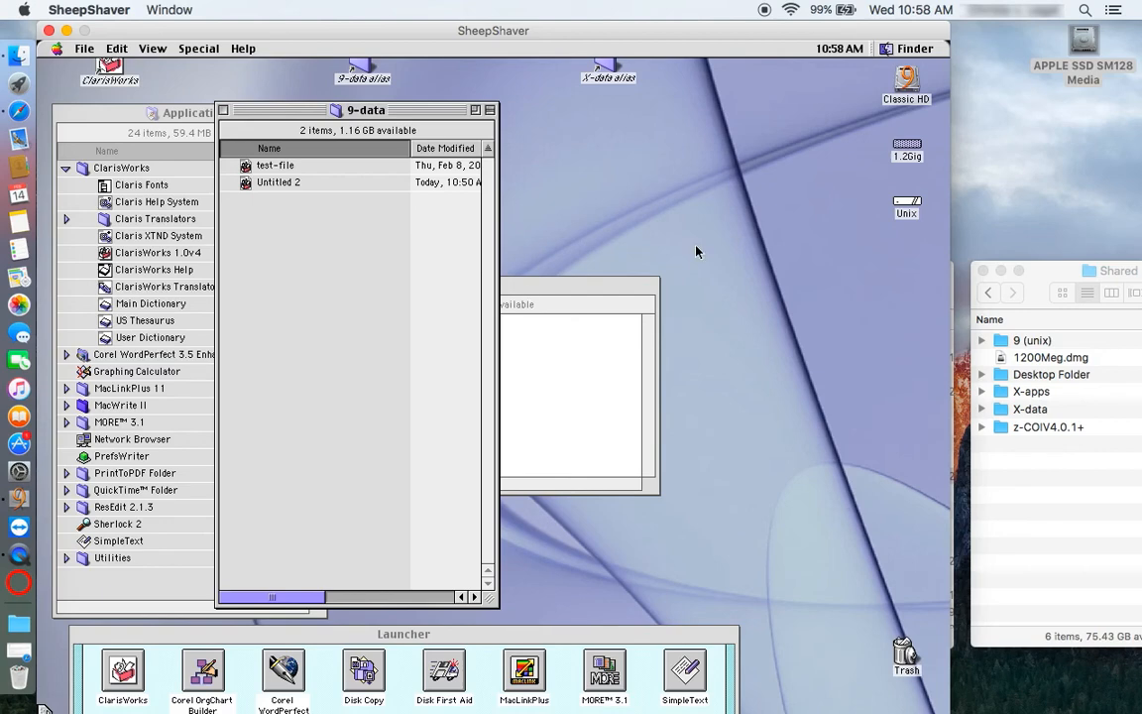
- Open the Unix disk to list 1200Meg.dmg, X-apps, X-data and z-COIV4.0.1+
click(857, 269)
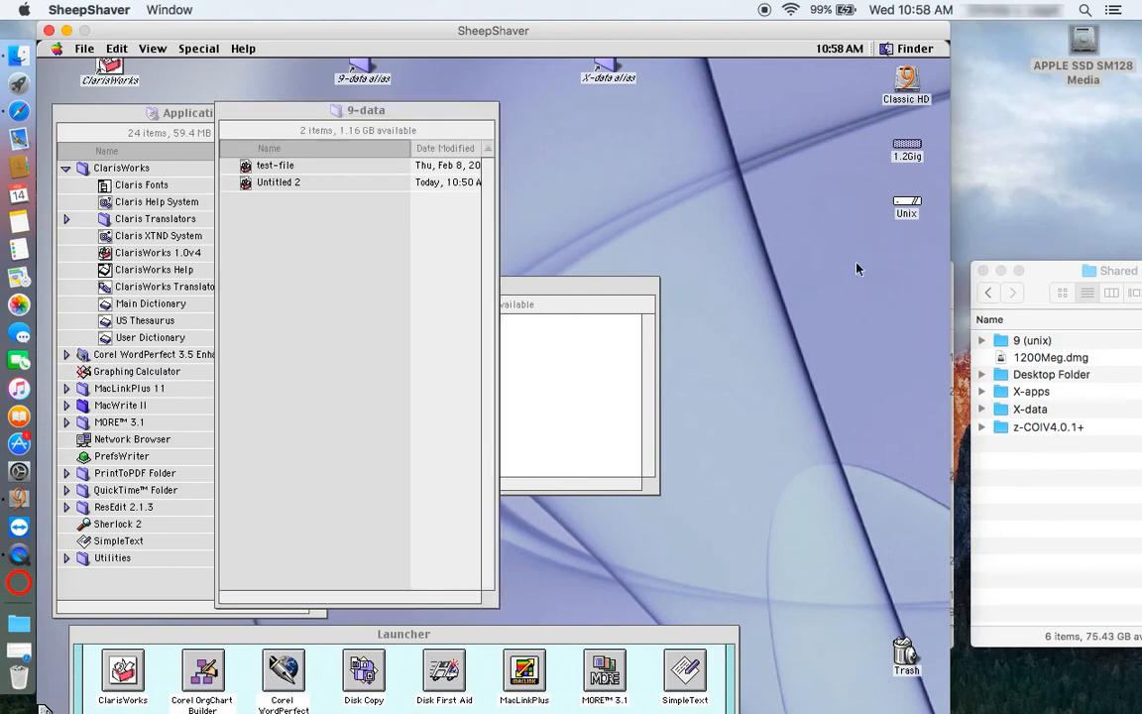
click(897, 210)
double_click(907, 204)
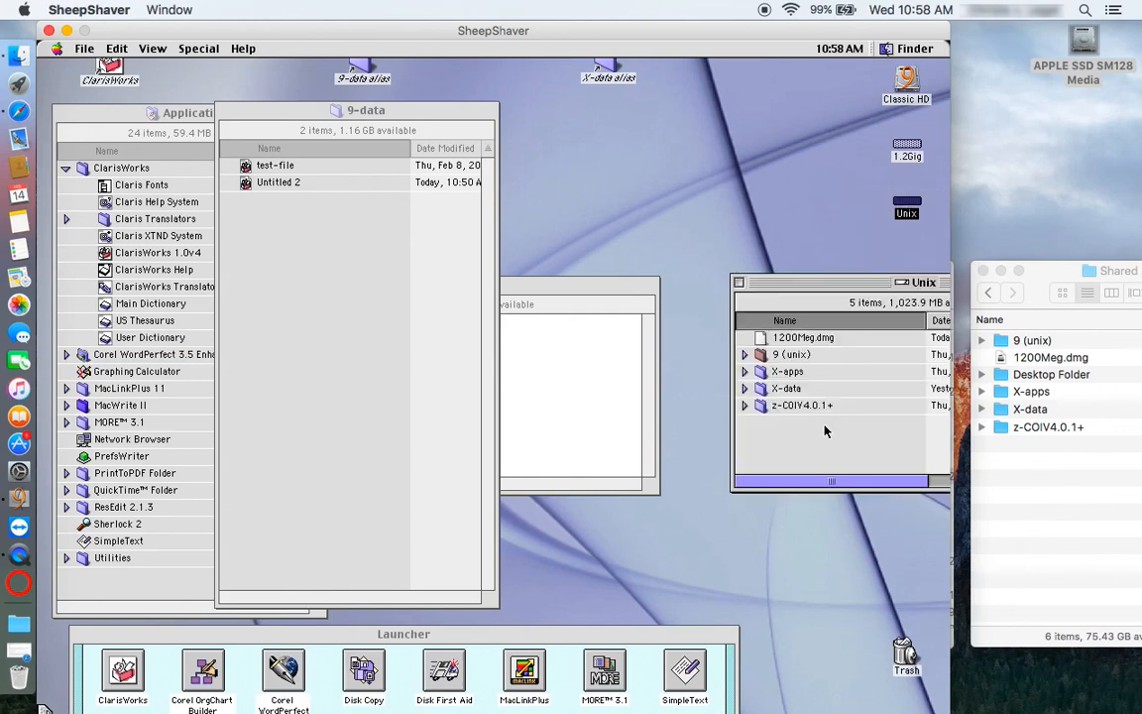
- Zoom and move the macOS Shared window beside Unix, then open Mac OS 9's Special menu
click(1058, 275)
double_click(1059, 274)
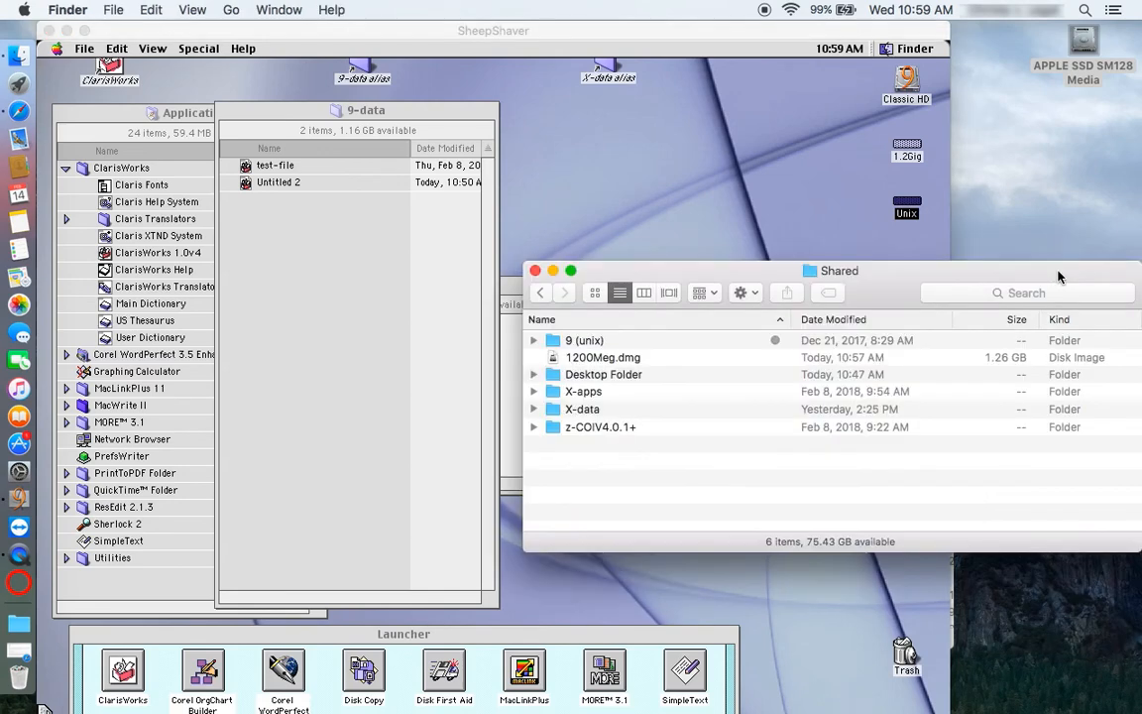
click(598, 270)
drag(598, 271, 1044, 287)
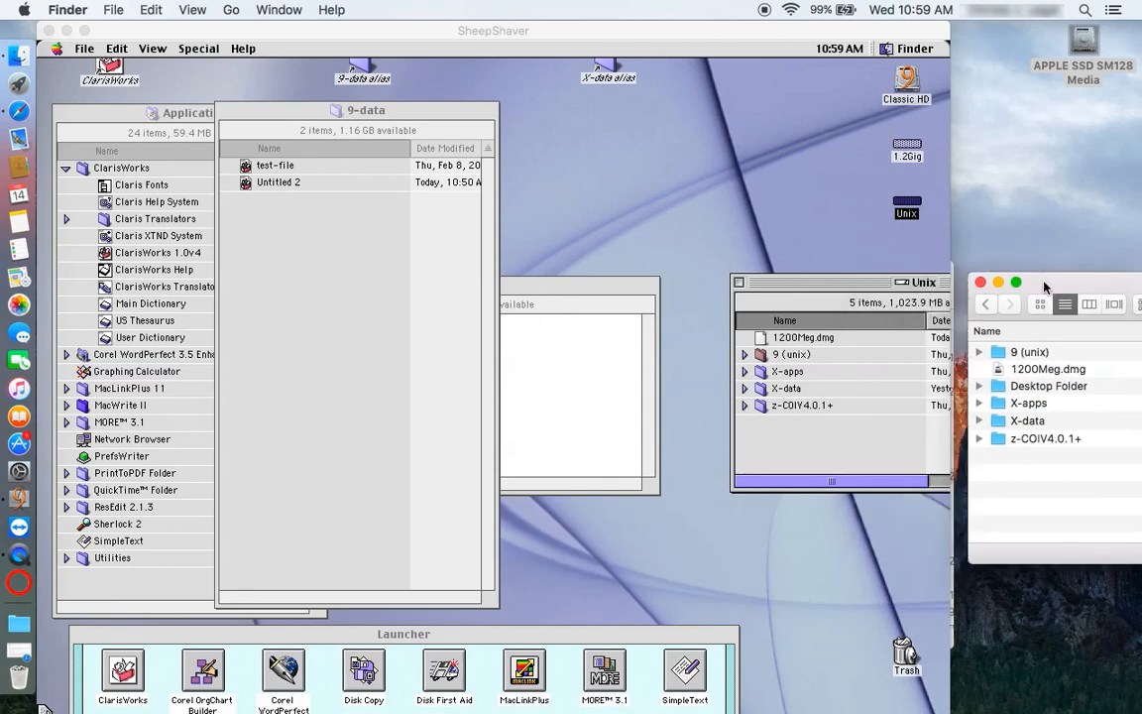
click(838, 288)
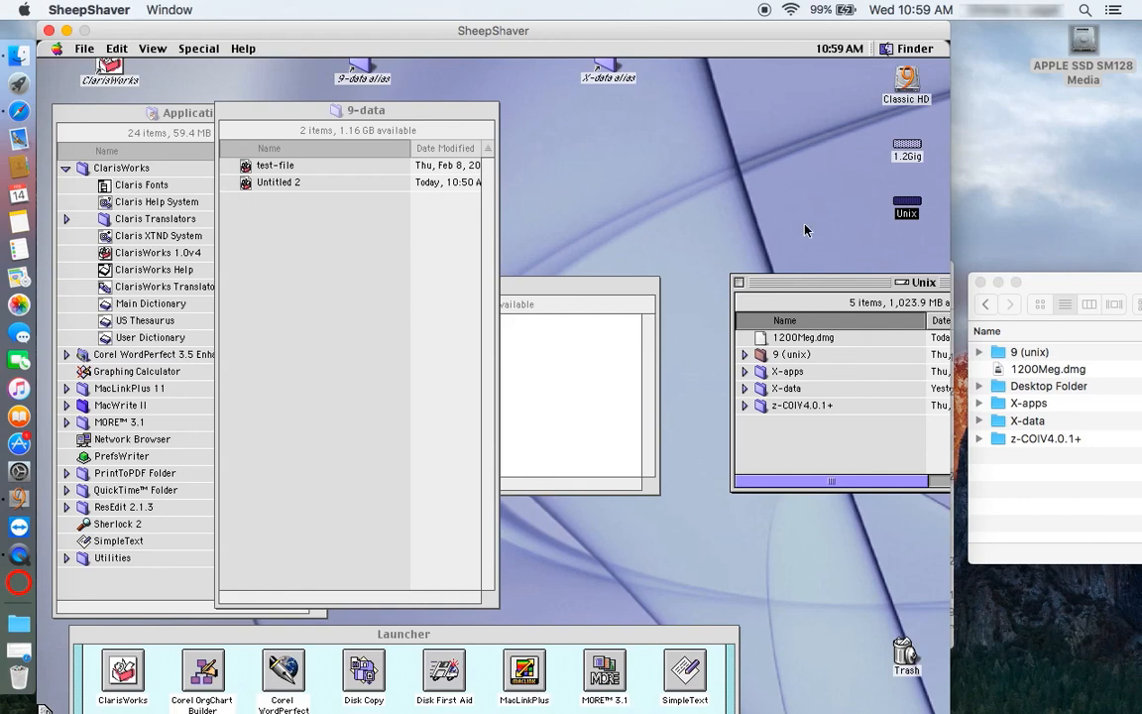
click(203, 53)
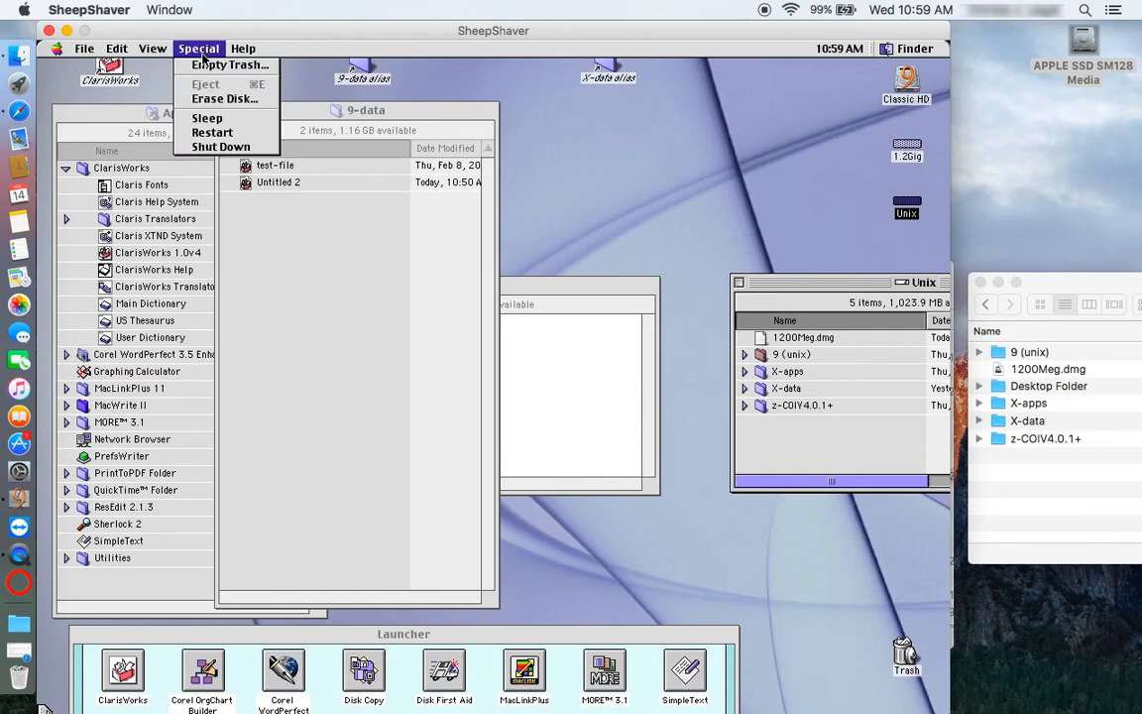